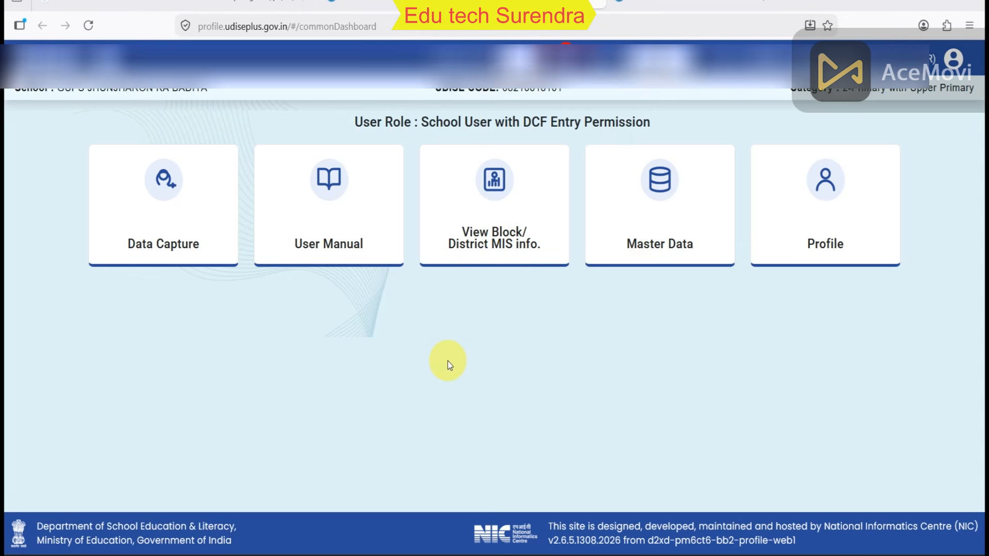
# Open Data Capture and look through the school's DCF form list and completion statuses from Section 1 through Section 2
pyautogui.click(162, 223)
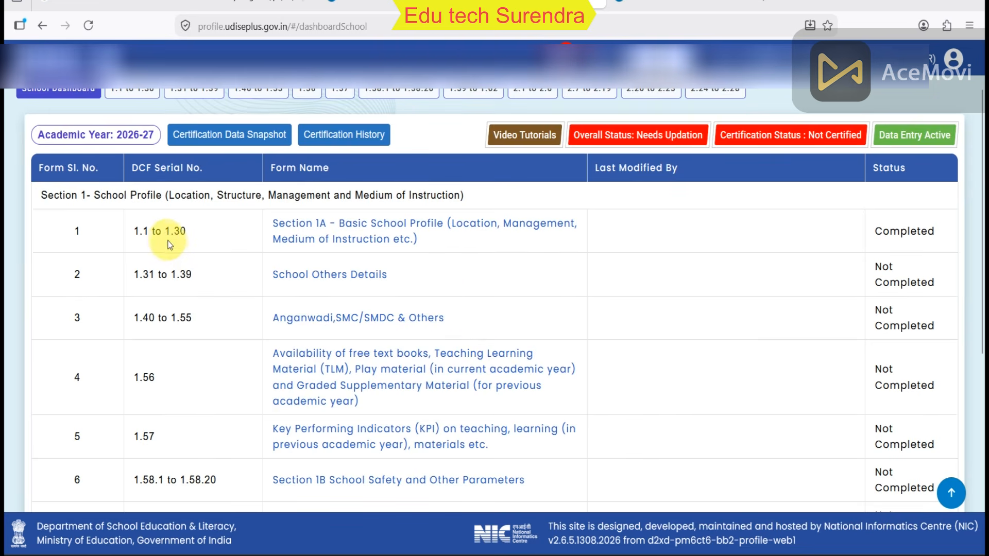
pyautogui.scroll(-3, 201, 258)
pyautogui.scroll(-4, 201, 271)
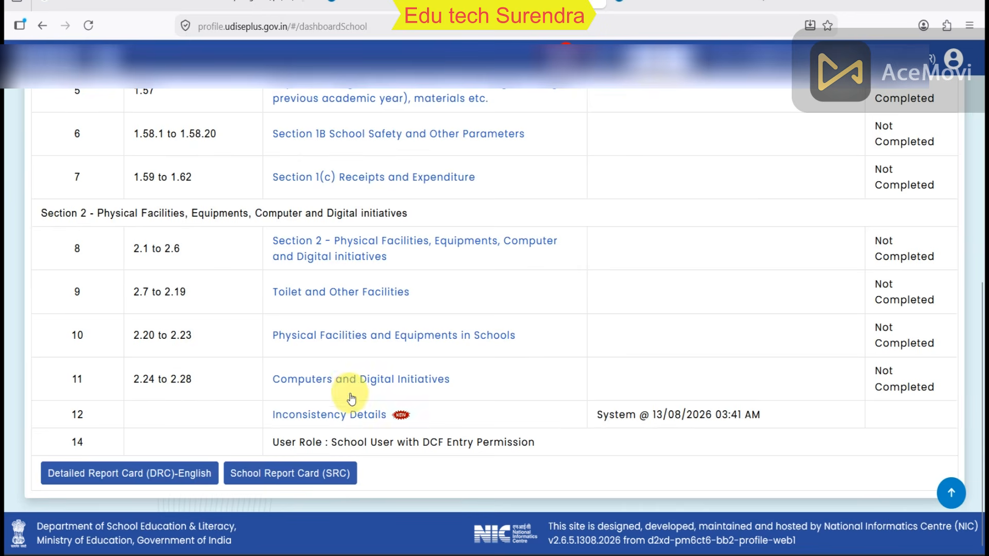
pyautogui.scroll(2, 347, 375)
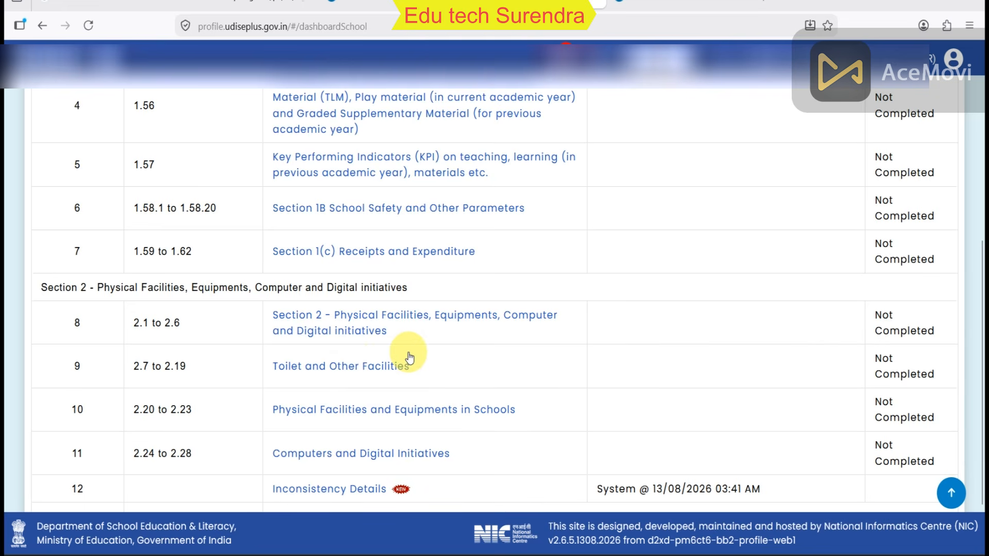
pyautogui.scroll(-3, 350, 361)
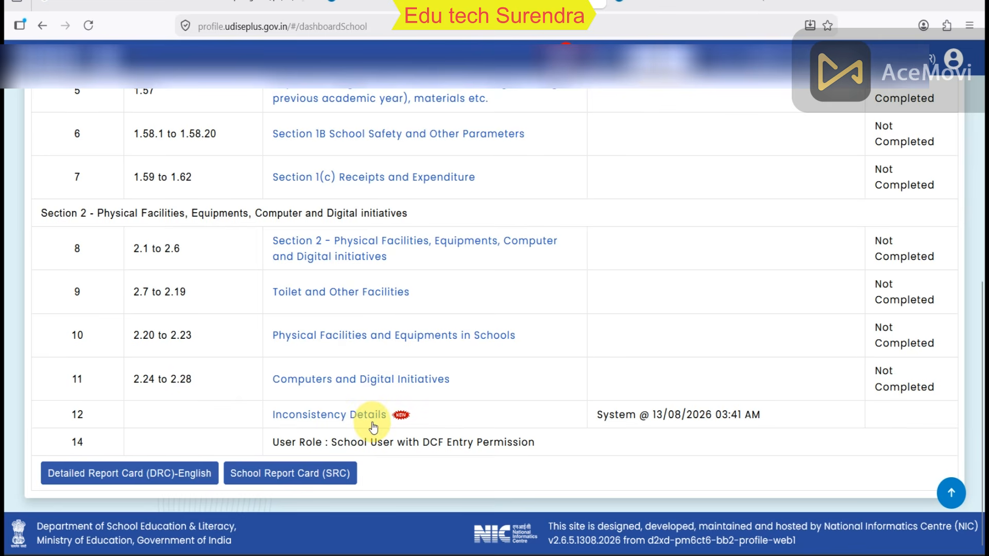
pyautogui.scroll(10, 373, 427)
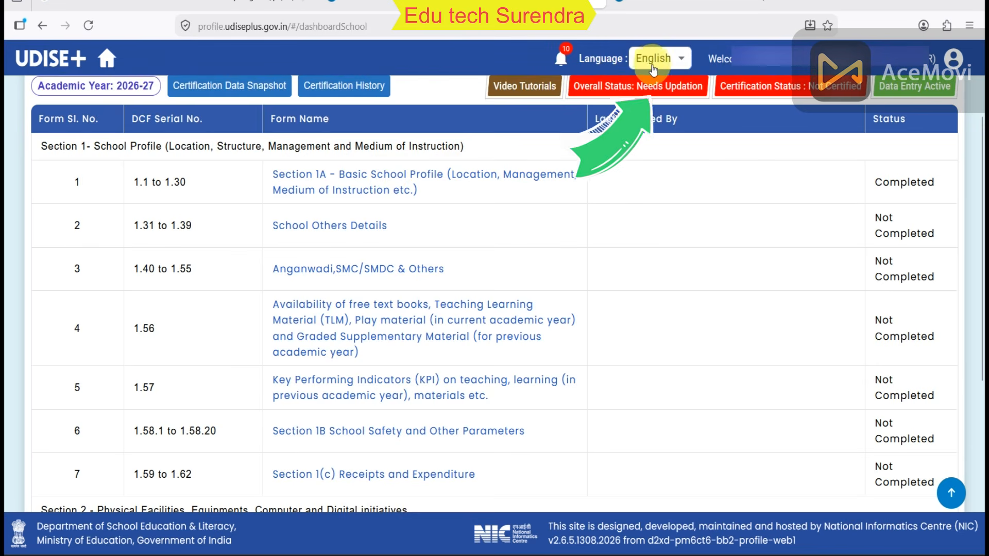
# Switch the portal's display language to Hindi
pyautogui.click(674, 66)
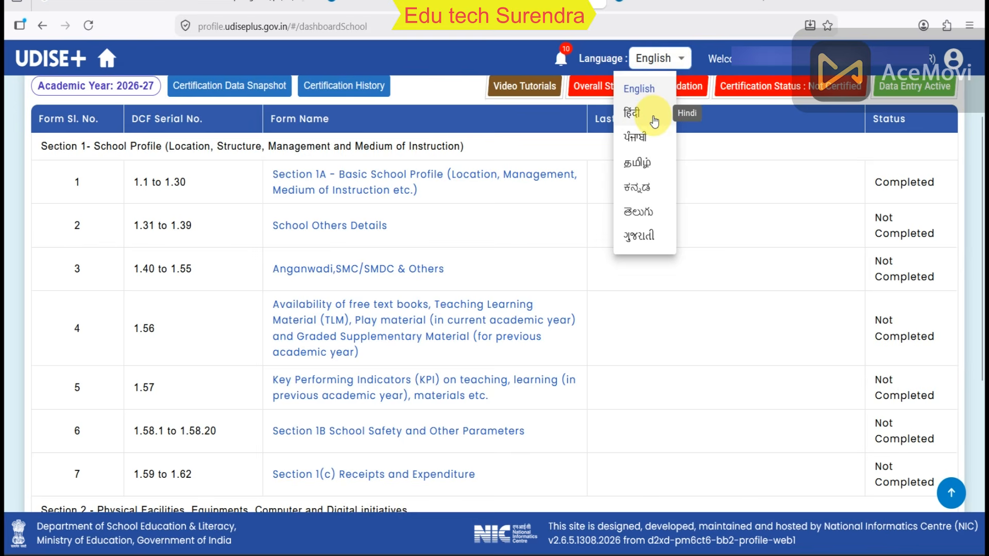
pyautogui.scroll(-5, 647, 215)
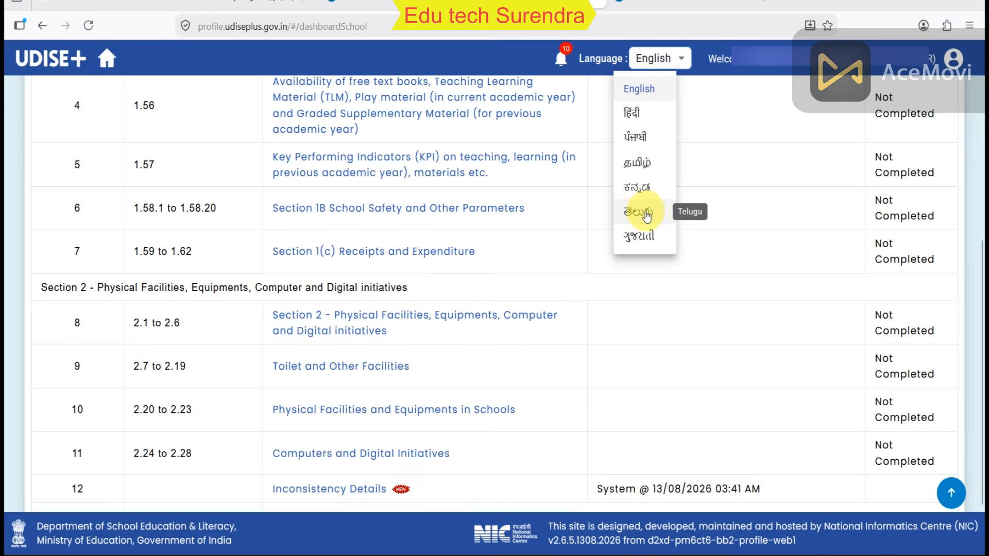
pyautogui.scroll(5, 647, 216)
pyautogui.scroll(1, 647, 215)
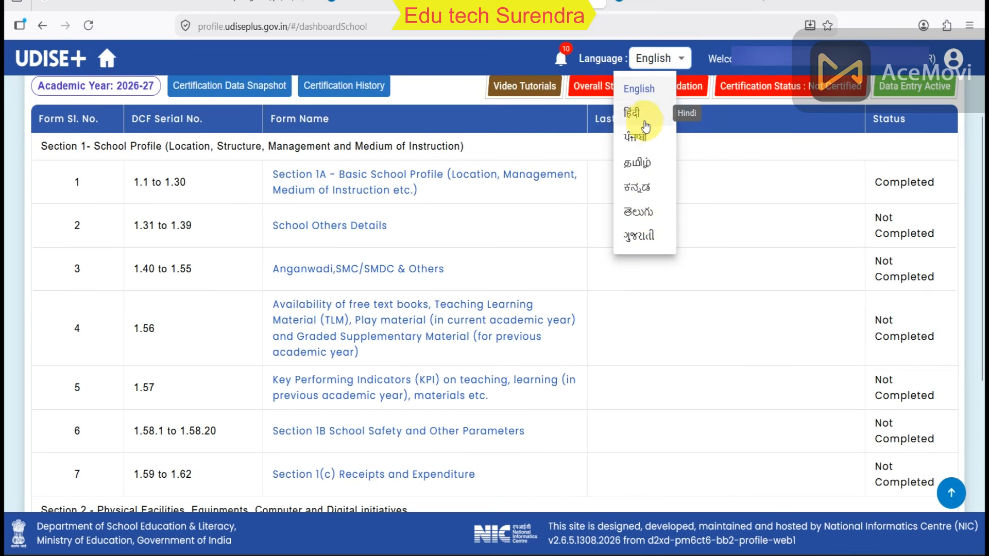
pyautogui.click(632, 114)
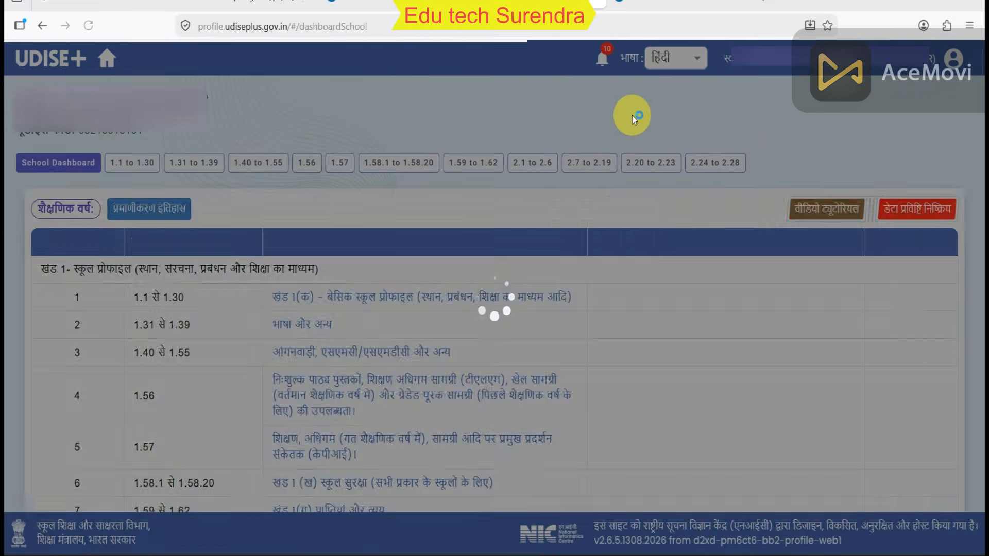
# Open the Section 1A basic school profile form, look through it and advance to form 1.31 to 1.39
pyautogui.scroll(-2, 575, 268)
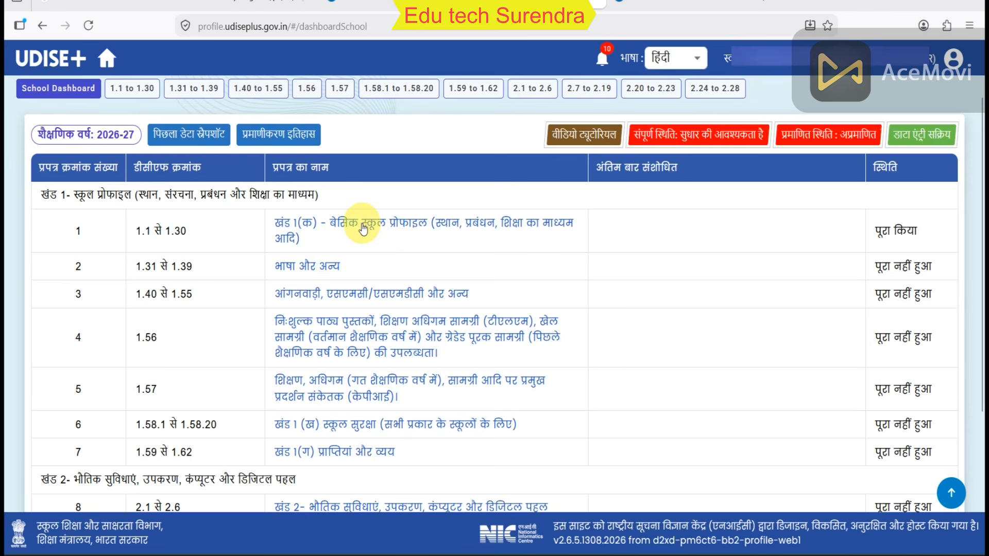
pyautogui.click(363, 228)
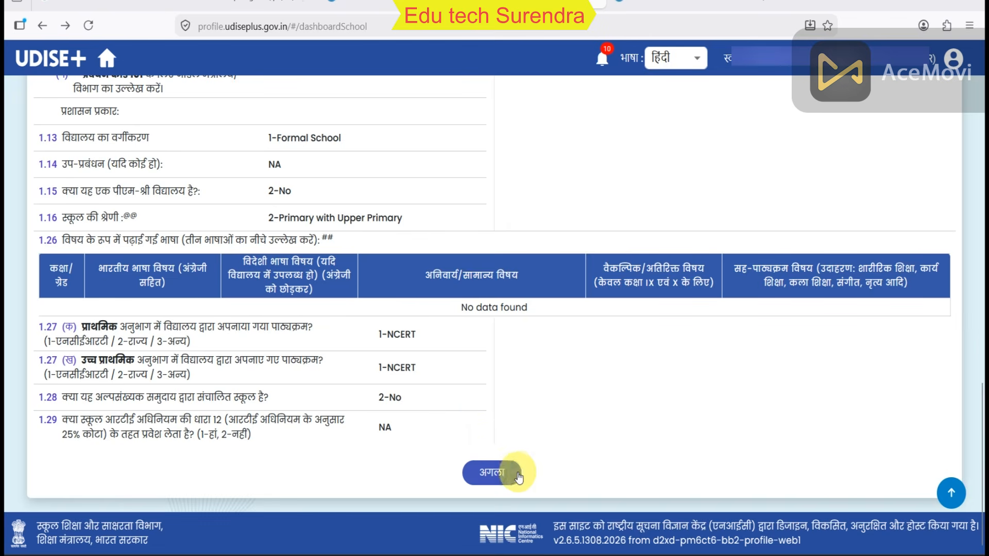
pyautogui.click(511, 479)
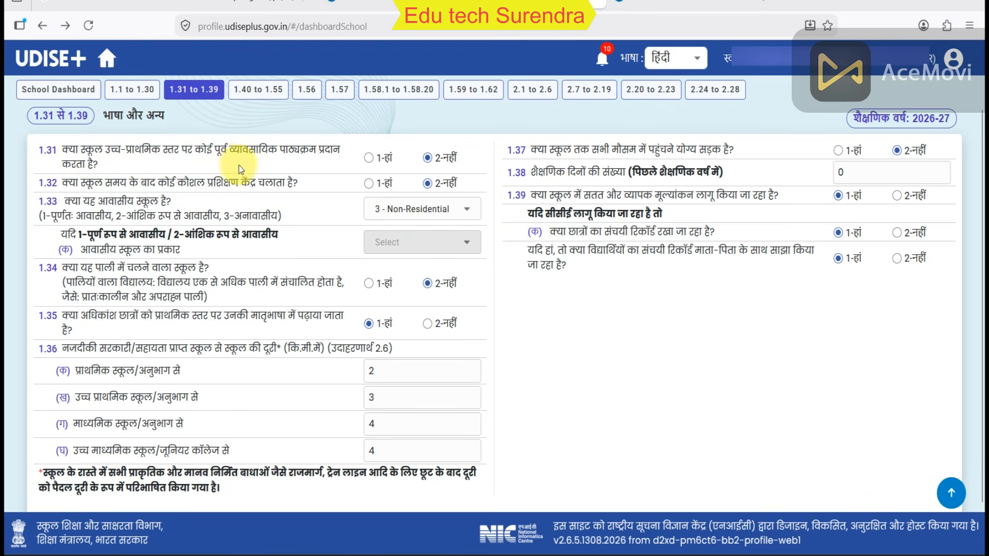
# Review questions 1.31 to 1.33 and choose 3 - Non-Residential as the residential school type in 1.33
pyautogui.moveTo(229, 148); pyautogui.dragTo(439, 165)
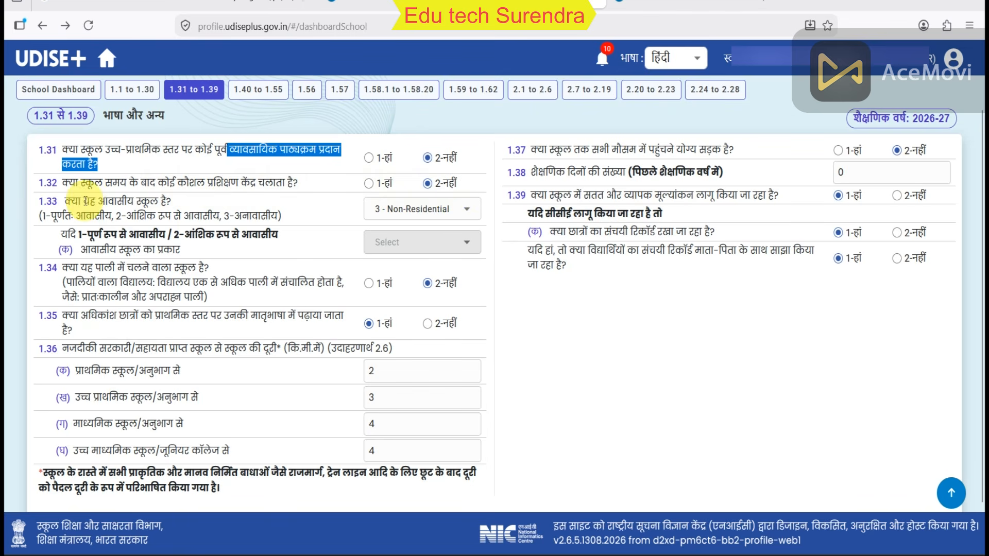
pyautogui.moveTo(81, 202); pyautogui.dragTo(328, 208)
pyautogui.click(327, 208)
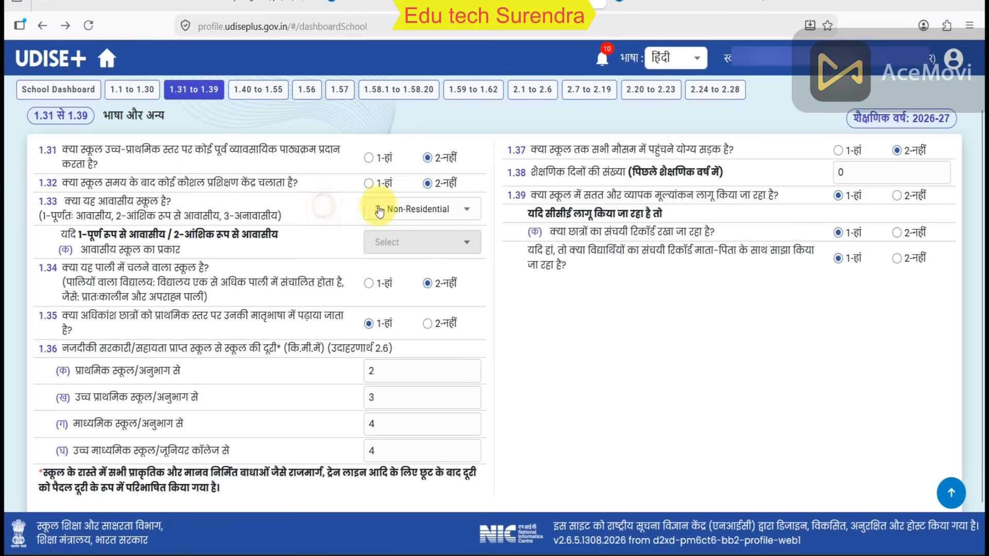
pyautogui.click(414, 210)
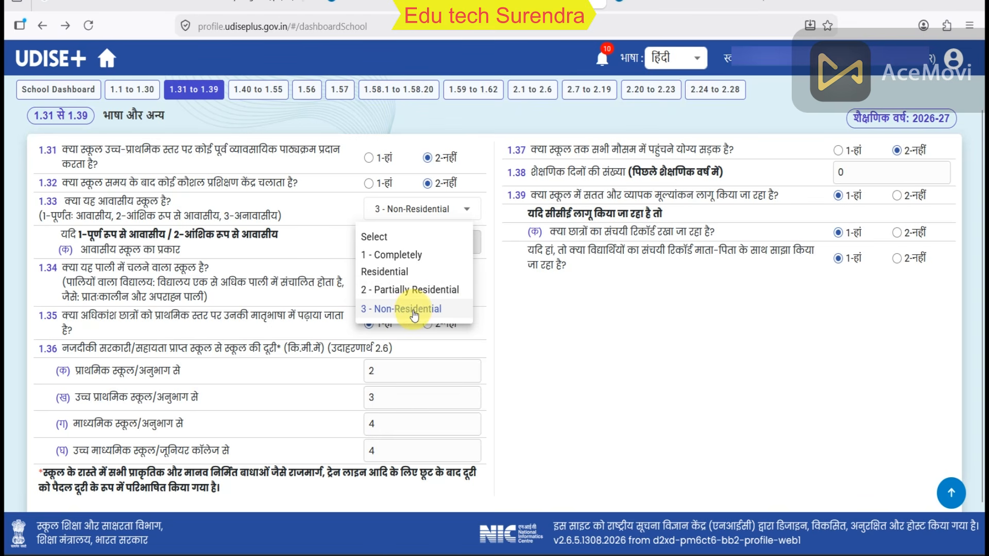
pyautogui.click(414, 312)
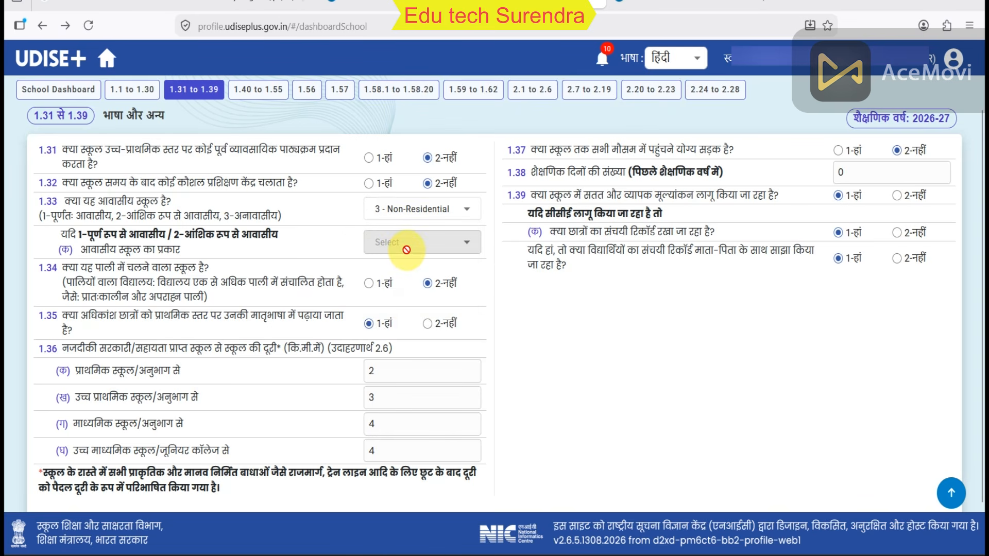
# Review questions 1.34 to 1.39, save the form with its existing answers and continue to form 1.40 to 1.55
pyautogui.scroll(-1, 315, 249)
pyautogui.moveTo(78, 215); pyautogui.dragTo(242, 220)
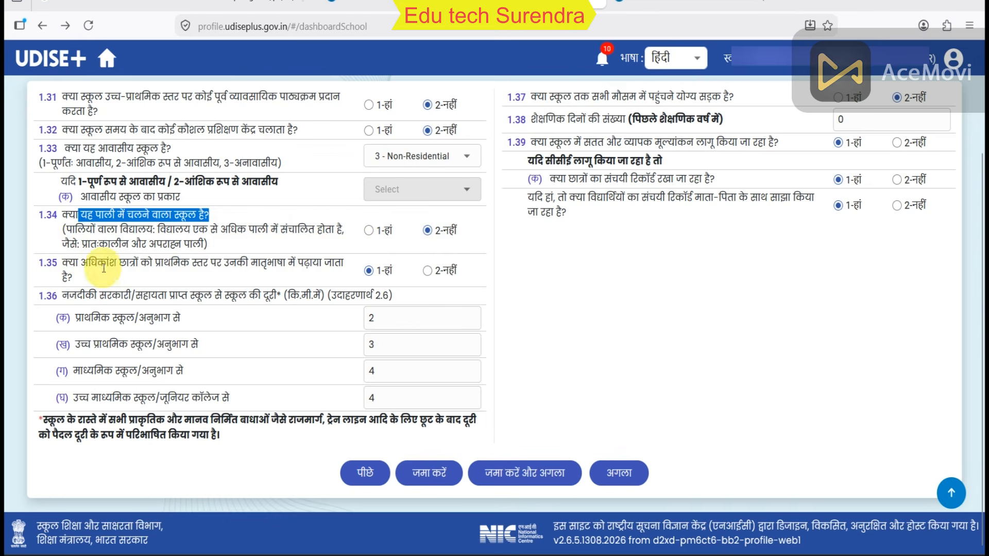
pyautogui.moveTo(97, 264); pyautogui.dragTo(336, 267)
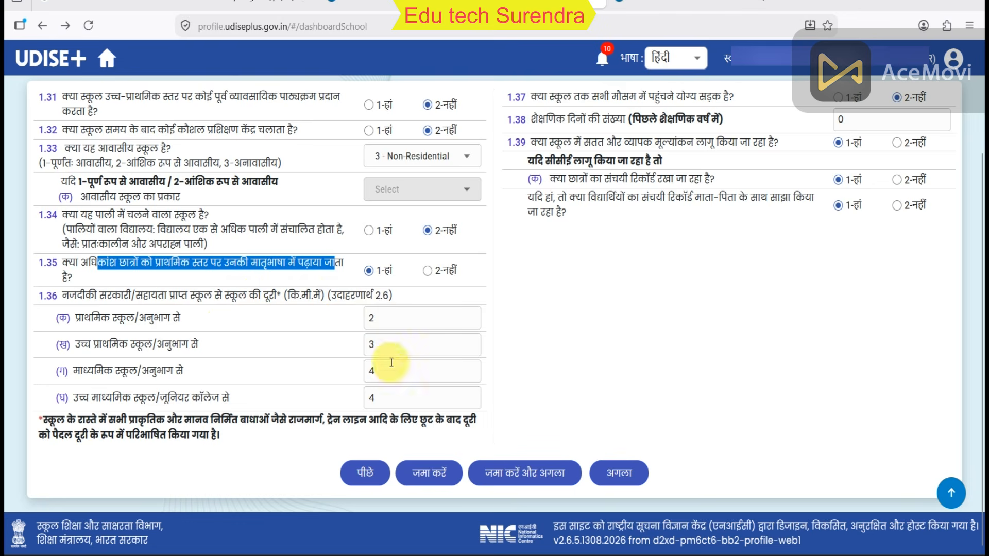
pyautogui.scroll(2, 536, 155)
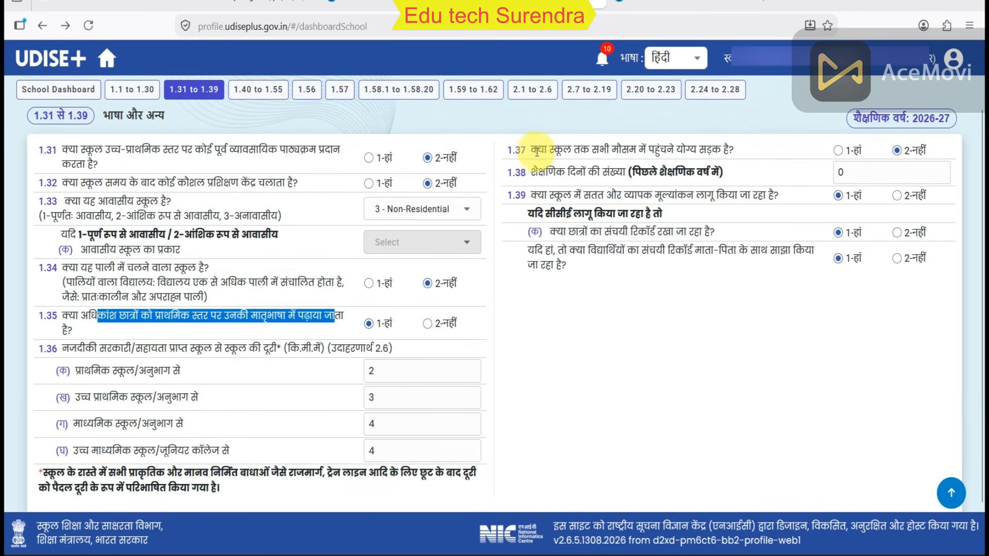
pyautogui.moveTo(537, 151); pyautogui.dragTo(882, 148)
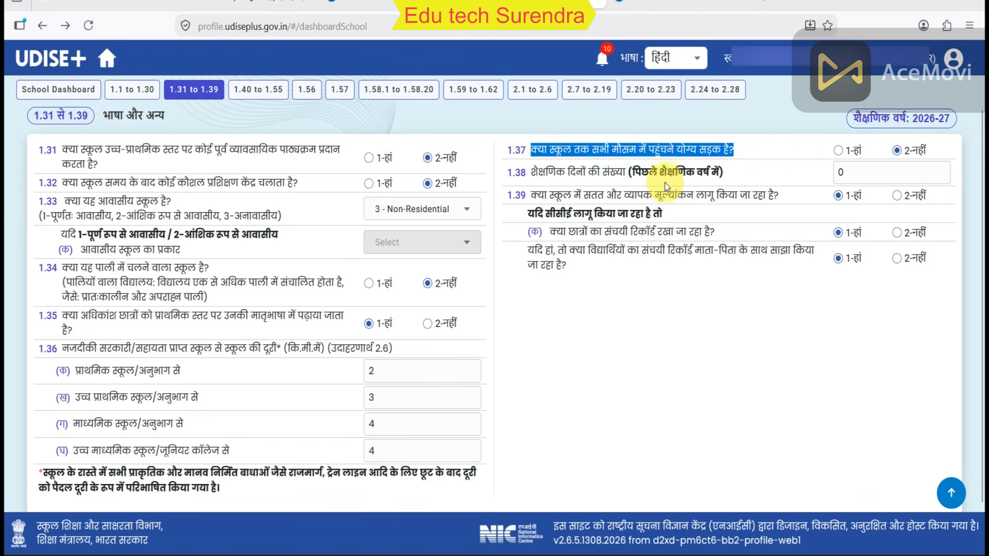
pyautogui.moveTo(546, 172); pyautogui.dragTo(611, 173)
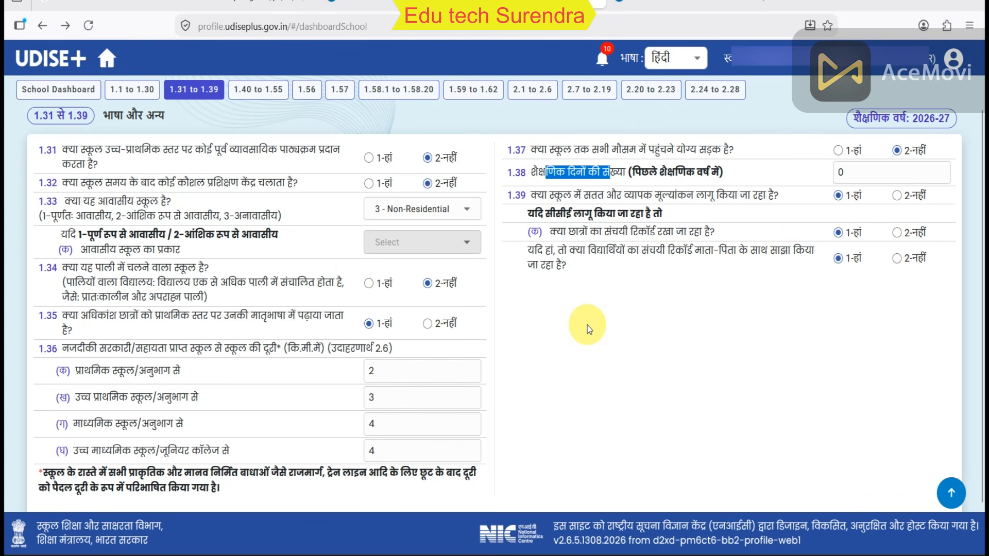
pyautogui.scroll(-1, 587, 325)
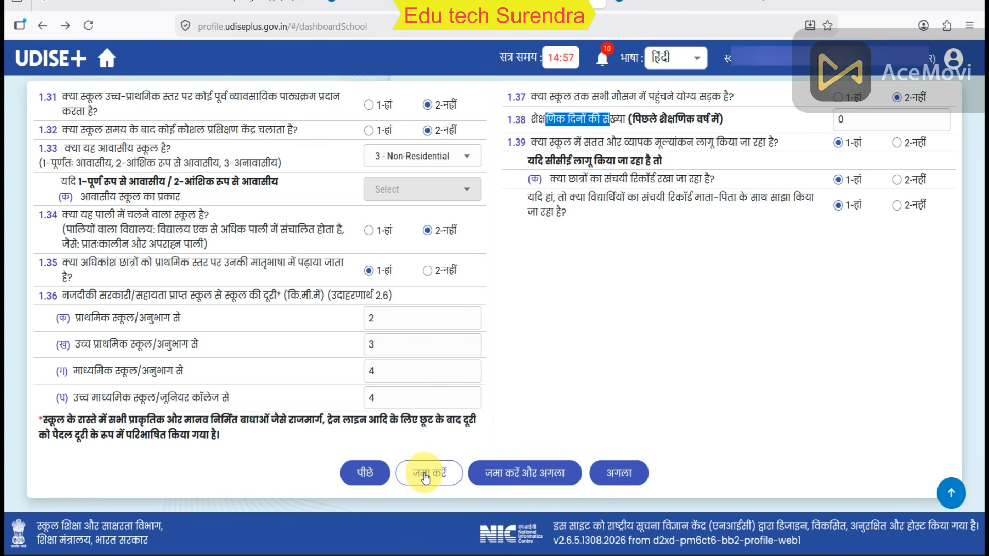
pyautogui.click(526, 475)
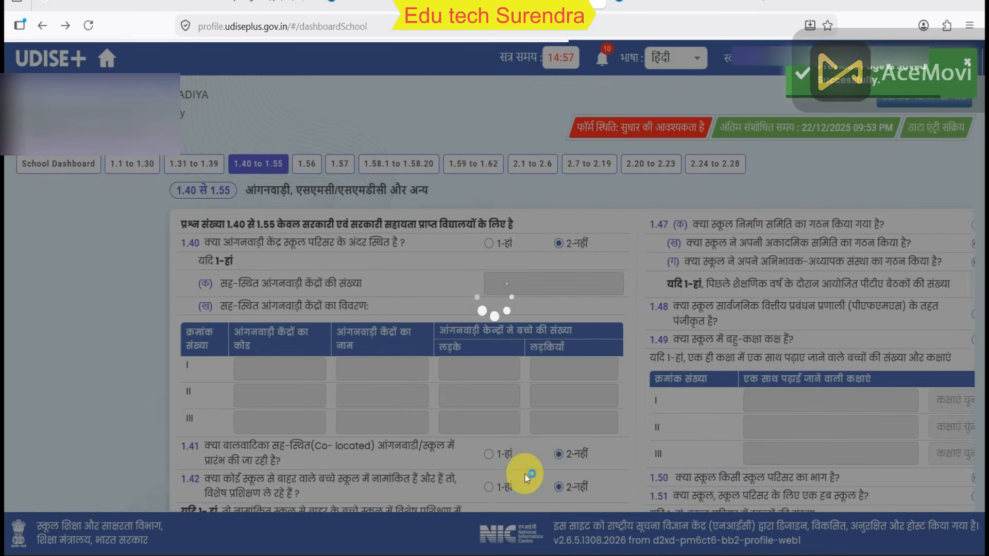
# Try answering Yes to question 1.40 about an Anganwadi centre on the school premises, and return the answer to No
pyautogui.scroll(-2, 441, 387)
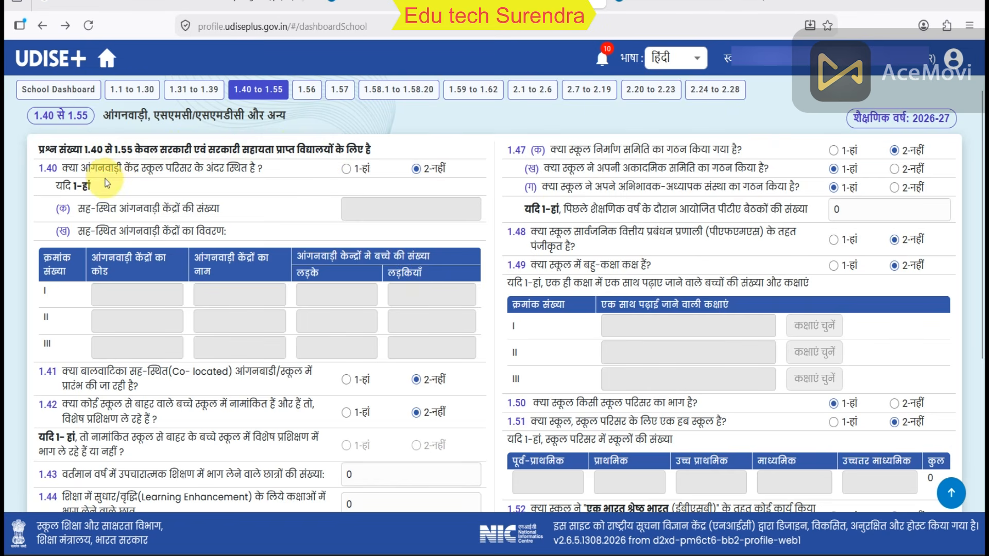
pyautogui.click(351, 169)
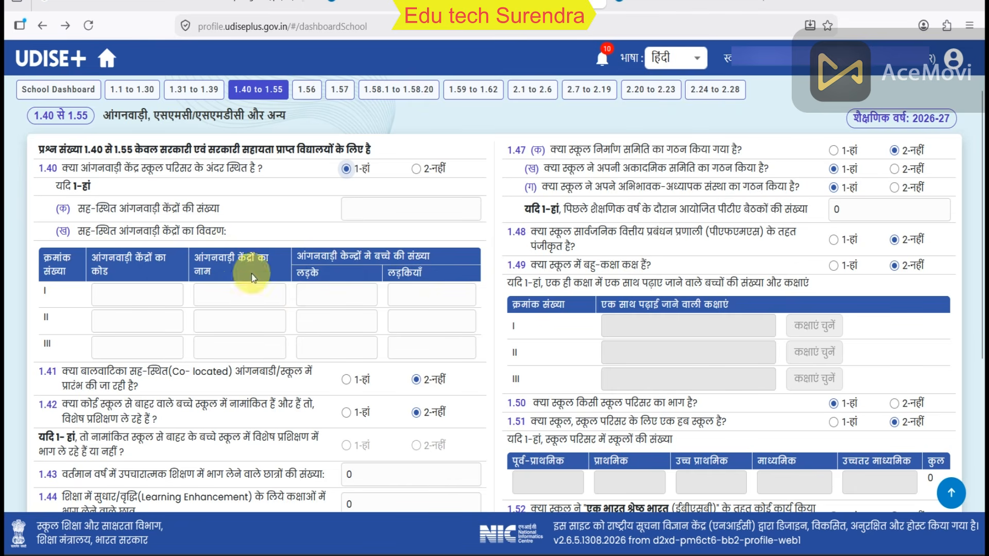
pyautogui.click(416, 170)
# Review questions 1.41 to 1.46 and set the school development plan year in 1.46 to 2026
pyautogui.scroll(-3, 281, 223)
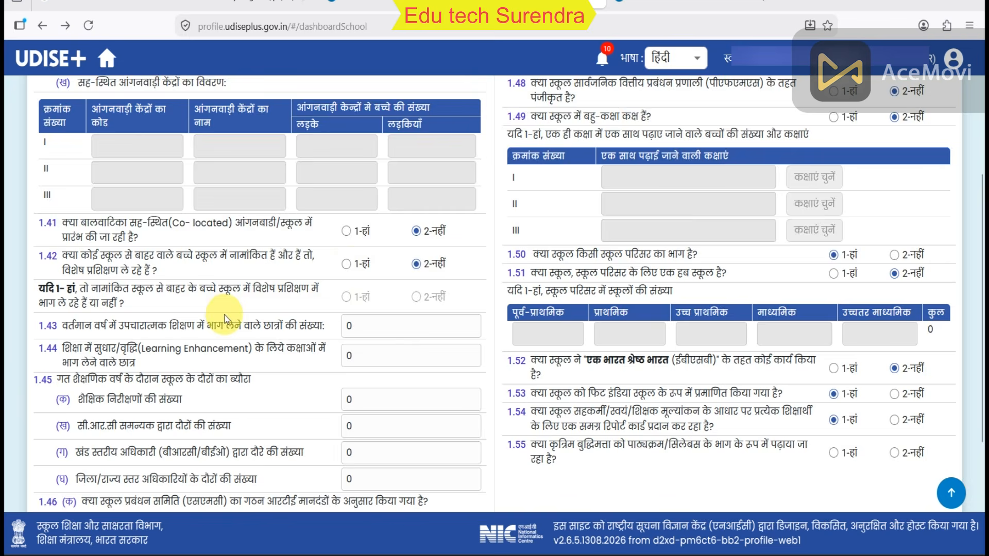
pyautogui.scroll(-3, 206, 319)
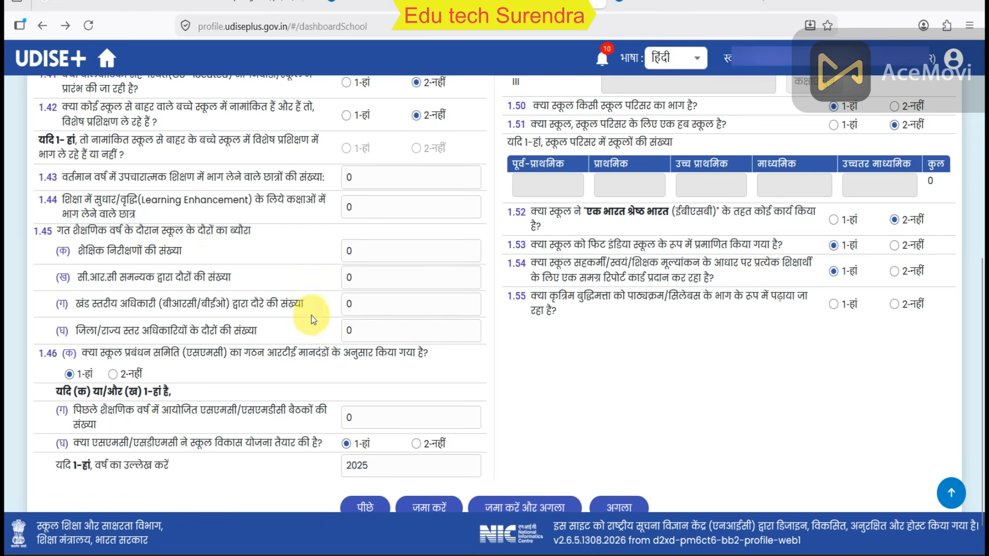
pyautogui.scroll(-1, 289, 320)
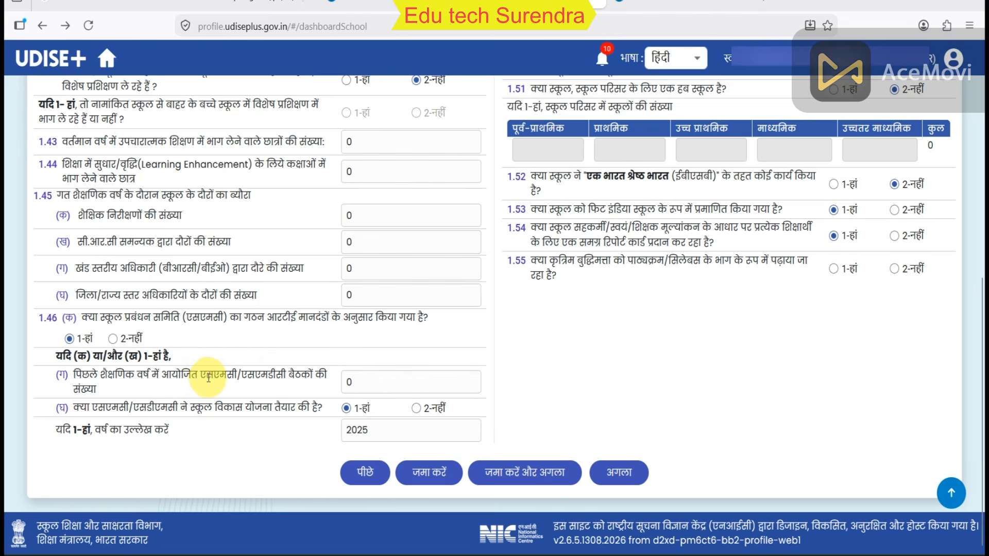
pyautogui.moveTo(206, 377); pyautogui.dragTo(281, 379)
pyautogui.click(376, 375)
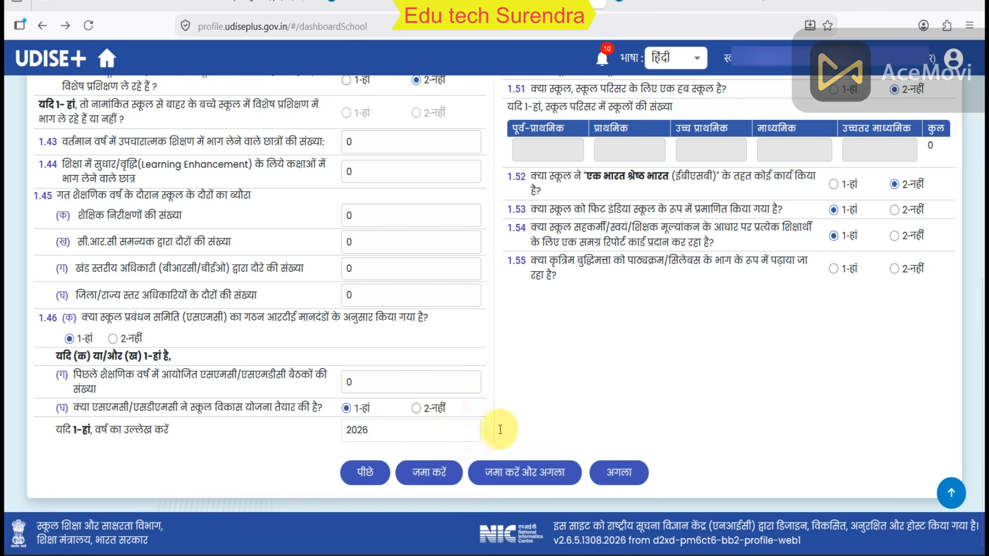
# Review questions 1.47 to 1.55, save the form and continue to form 1.56 on free textbooks and learning materials
pyautogui.scroll(5, 585, 425)
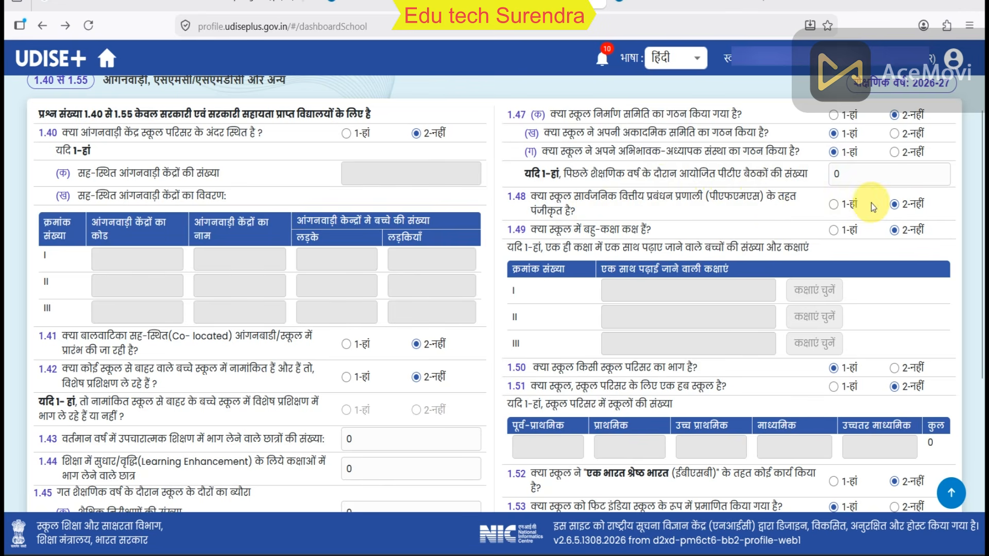
pyautogui.scroll(-2, 628, 227)
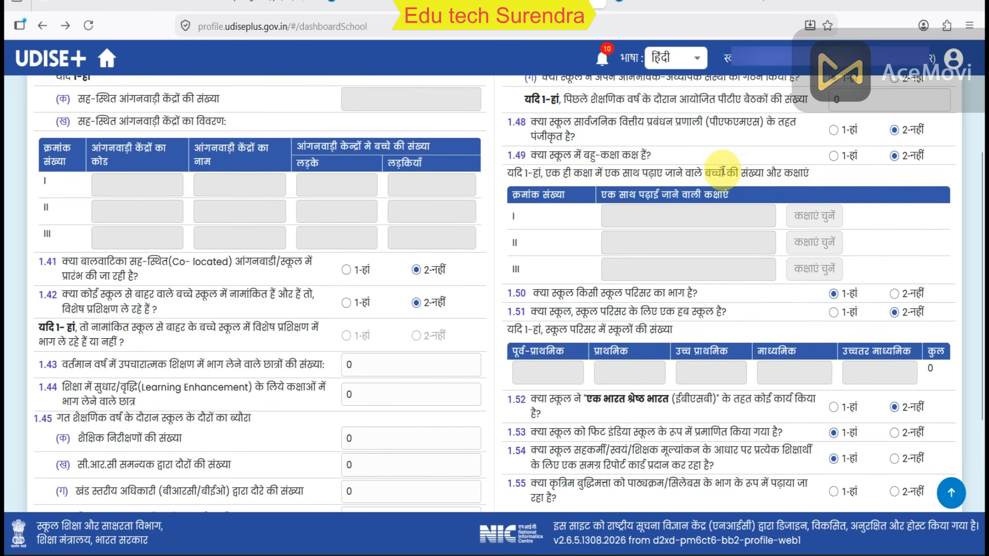
pyautogui.scroll(-2, 721, 170)
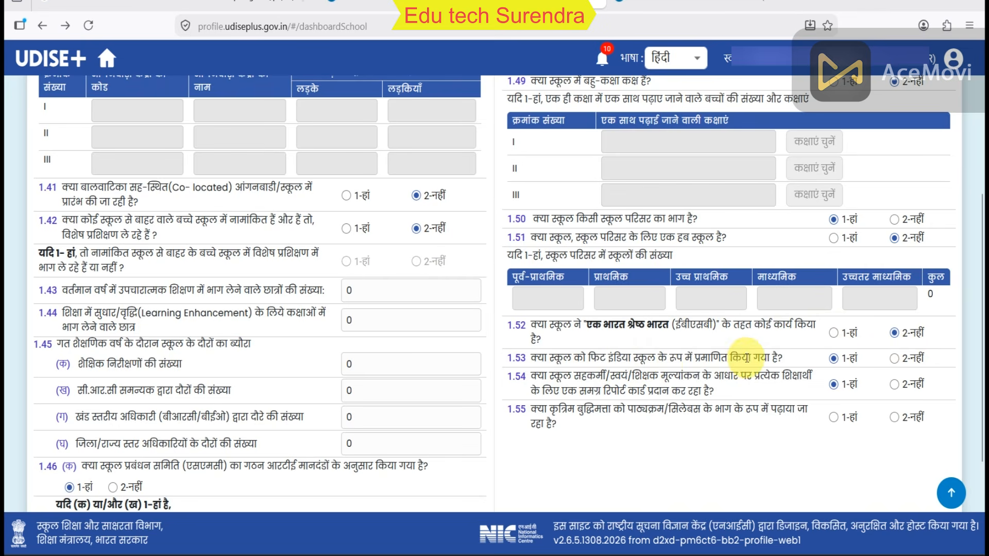
pyautogui.moveTo(531, 375); pyautogui.dragTo(591, 426)
pyautogui.click(640, 452)
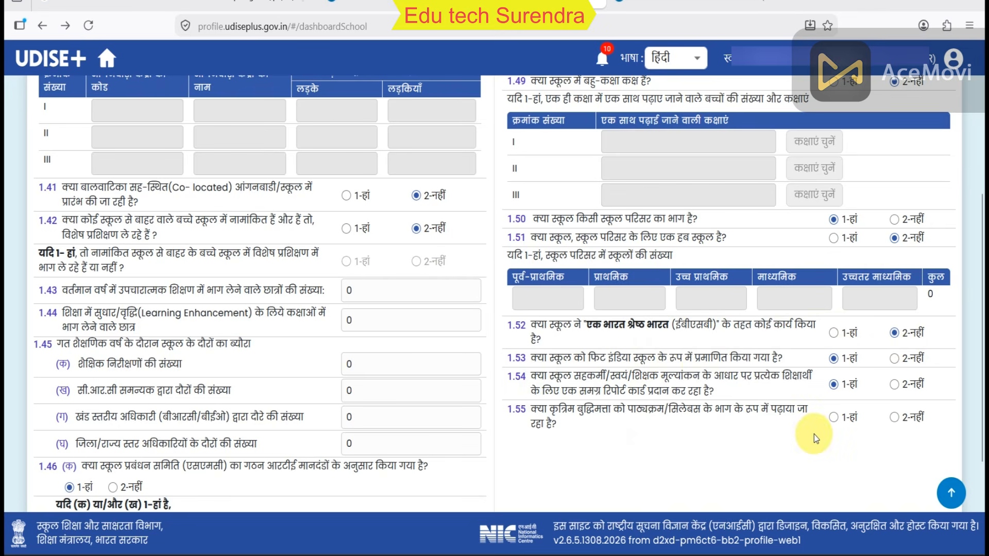
pyautogui.scroll(-2, 663, 397)
pyautogui.click(532, 473)
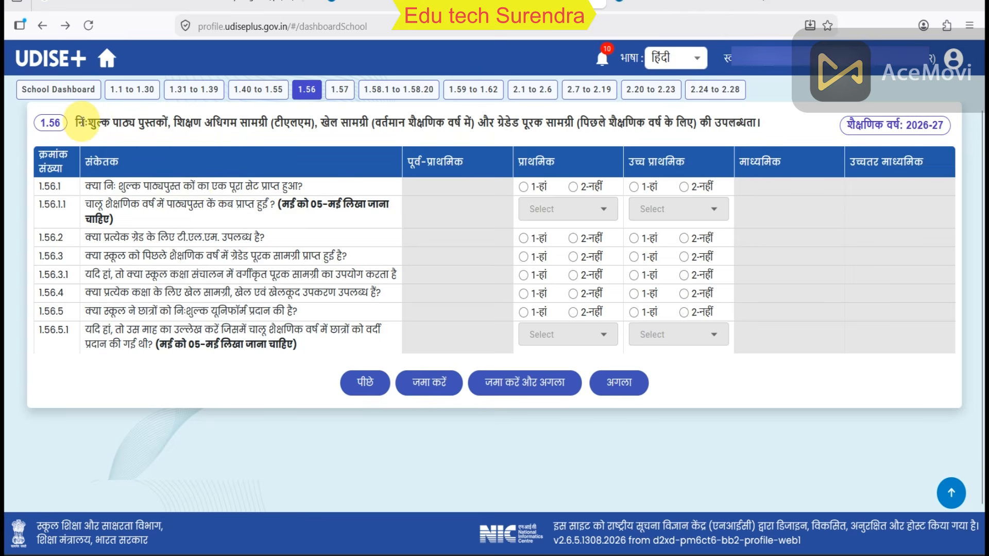
pyautogui.moveTo(79, 123); pyautogui.dragTo(722, 123)
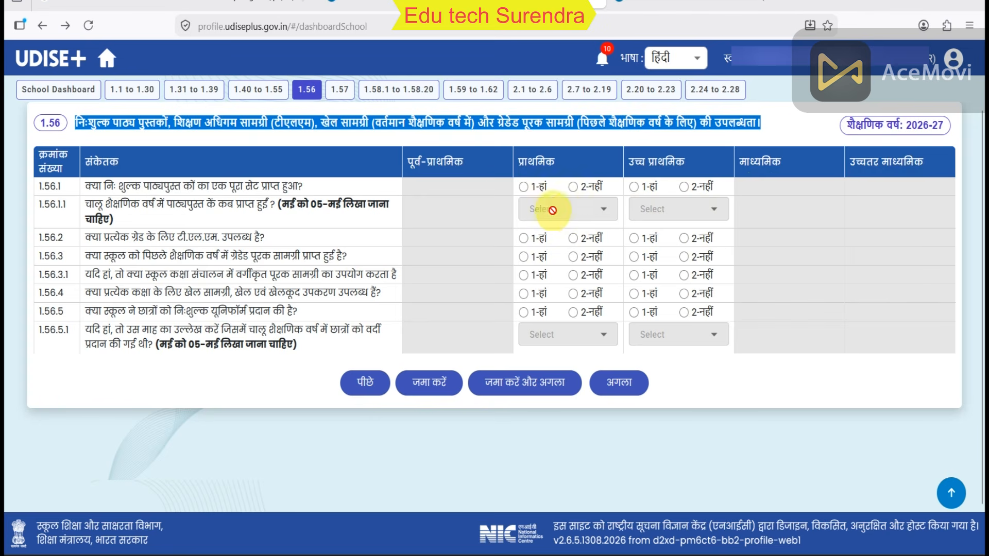
# Answer Yes to 1.56.1 on free textbooks for primary and upper primary, and set the receipt month in 1.56.1.1 to 4 - April for both
pyautogui.click(523, 186)
pyautogui.click(638, 186)
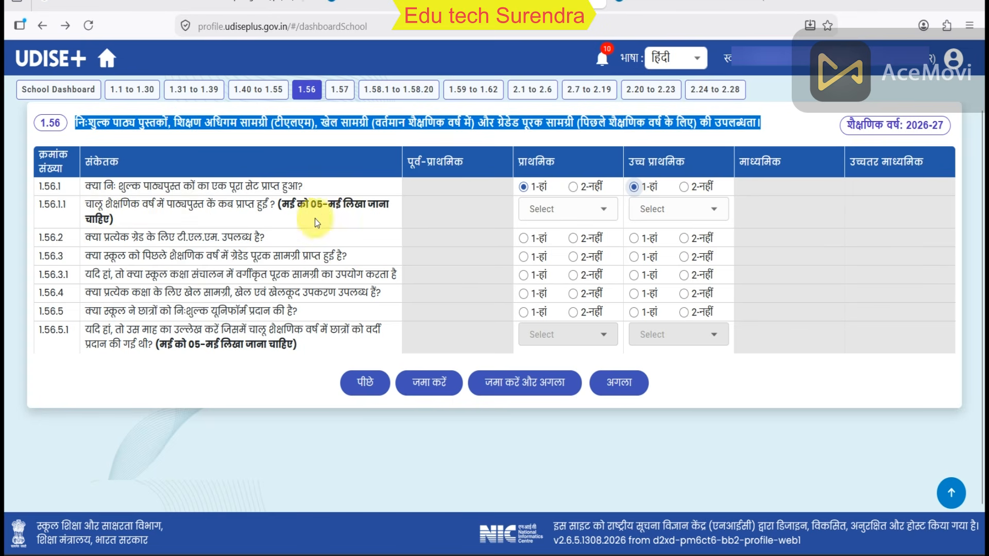
pyautogui.click(569, 211)
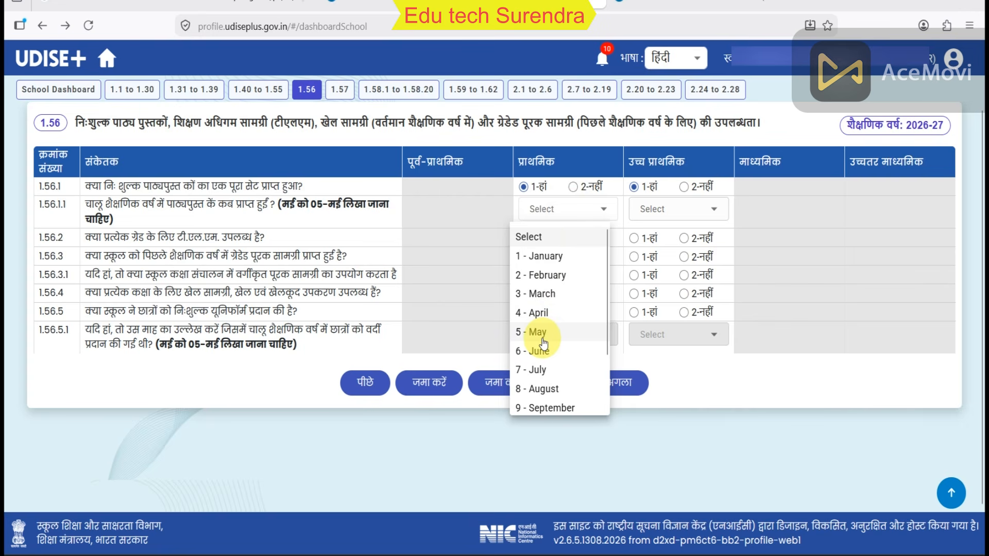
pyautogui.click(544, 370)
pyautogui.click(642, 211)
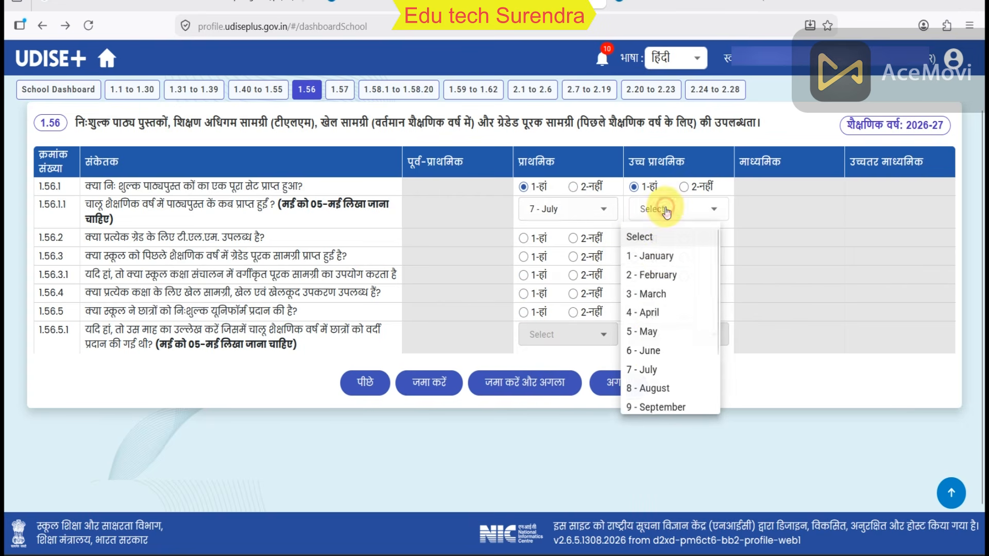
pyautogui.click(648, 369)
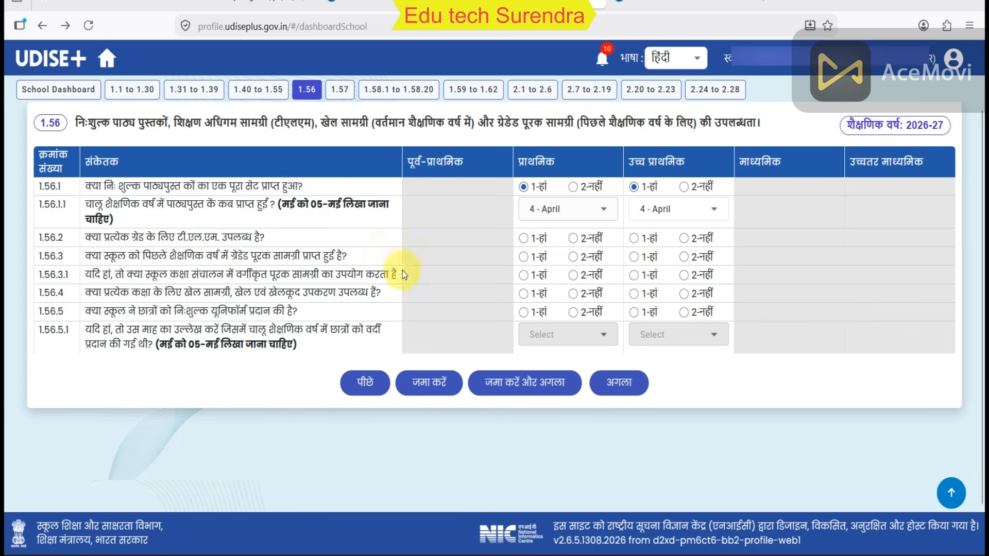
# For primary and upper primary, answer Yes to 1.56.2 on TLM availability and No to 1.56.3 on graded supplementary material
pyautogui.click(523, 238)
pyautogui.click(634, 238)
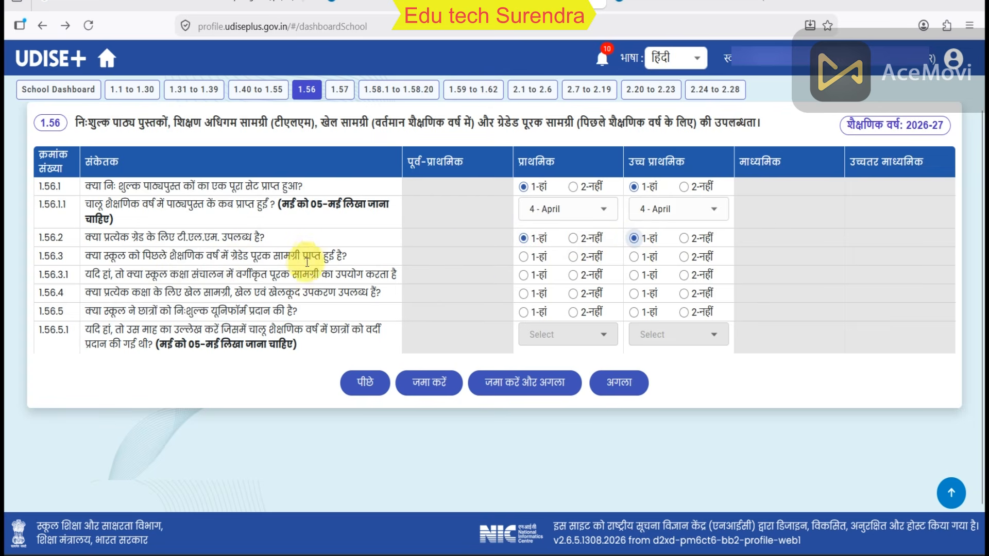
pyautogui.click(586, 256)
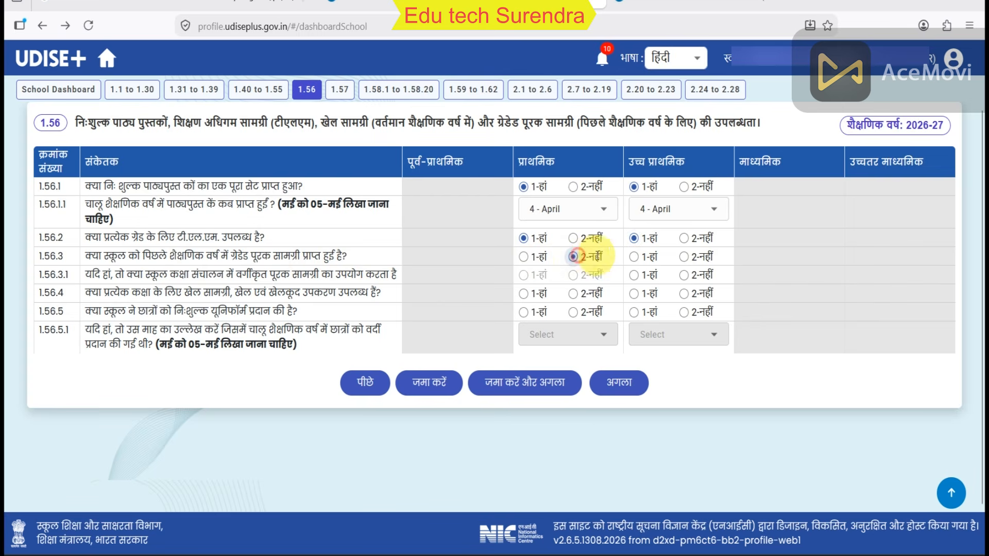
pyautogui.click(692, 257)
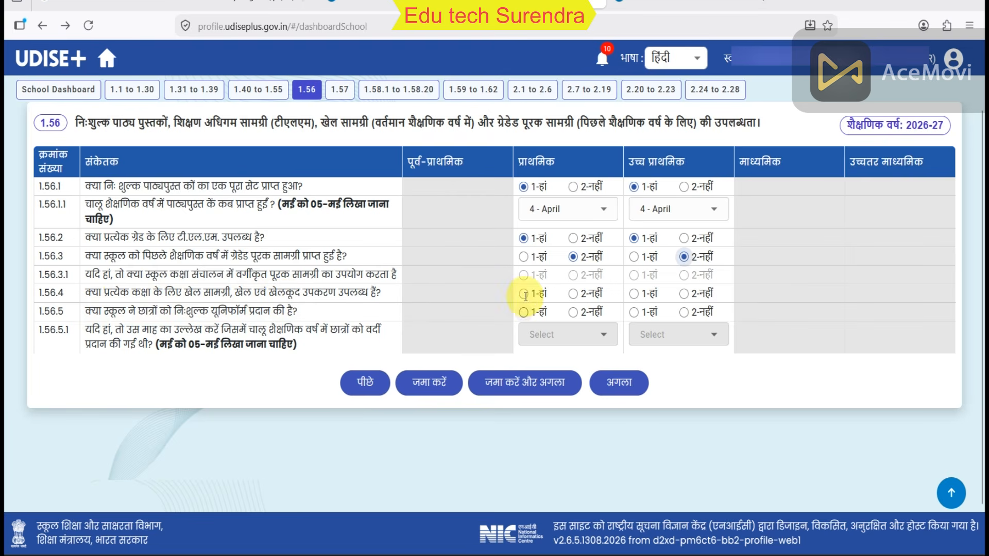
# Answer Yes to 1.56.4 on play materials and 1.56.5 on free uniforms for both primary and upper primary
pyautogui.click(524, 313)
pyautogui.click(640, 290)
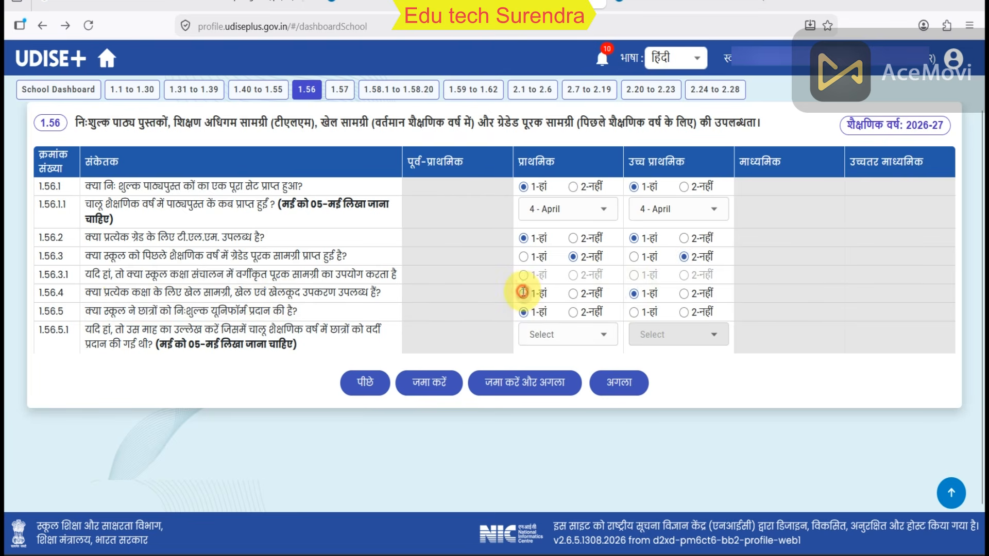
pyautogui.click(523, 292)
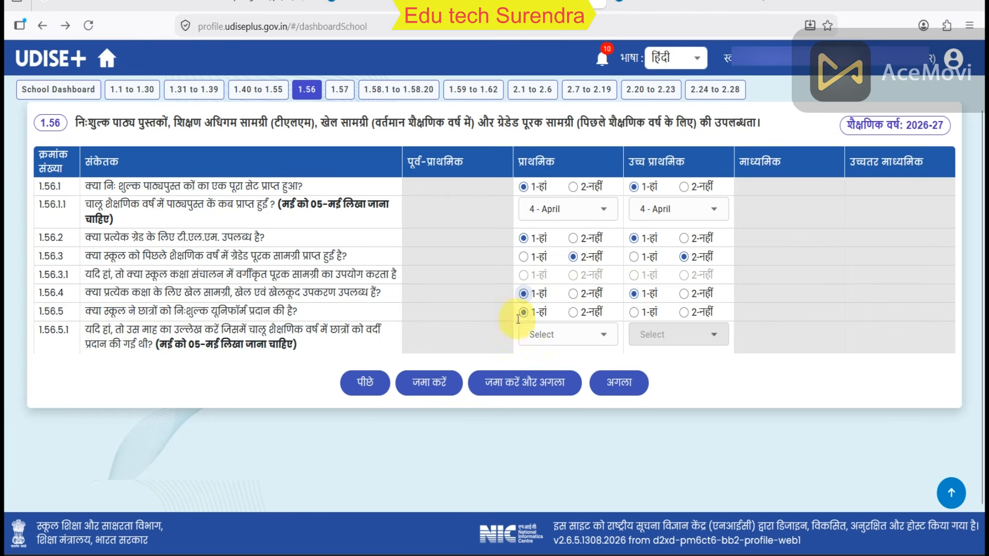
pyautogui.click(634, 312)
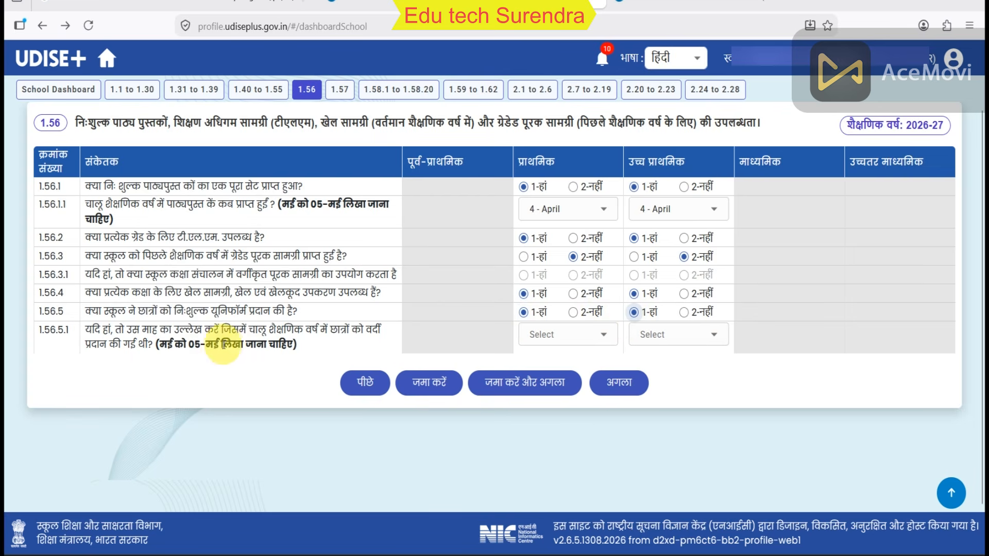
# Change the free uniform answer in 1.56.5 to No for both levels, save the form and continue to form 1.57
pyautogui.click(554, 337)
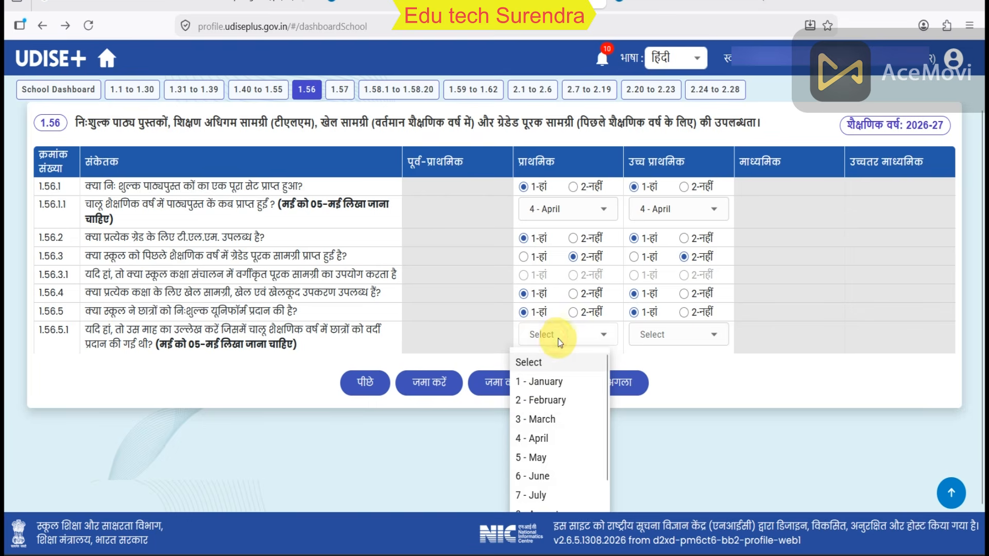
pyautogui.click(621, 340)
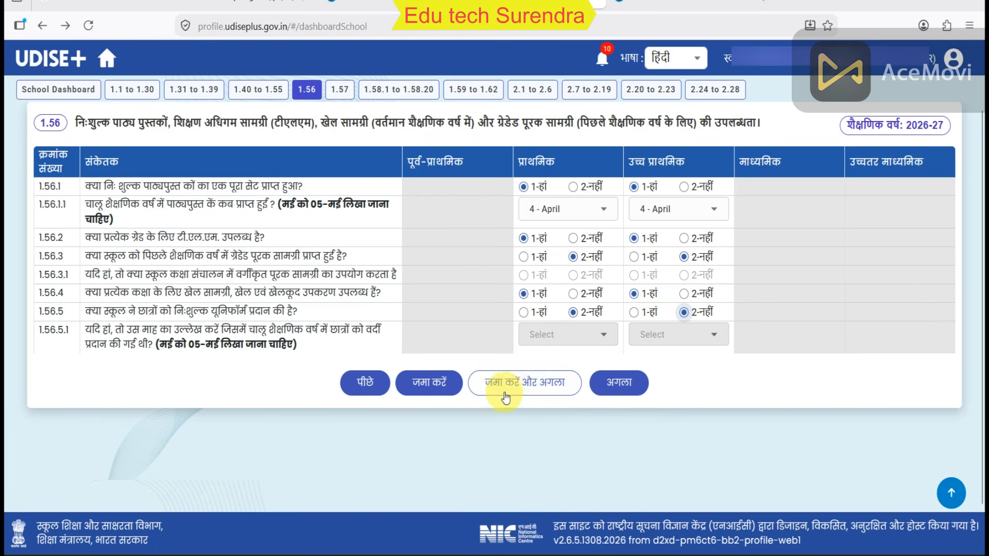
pyautogui.click(537, 395)
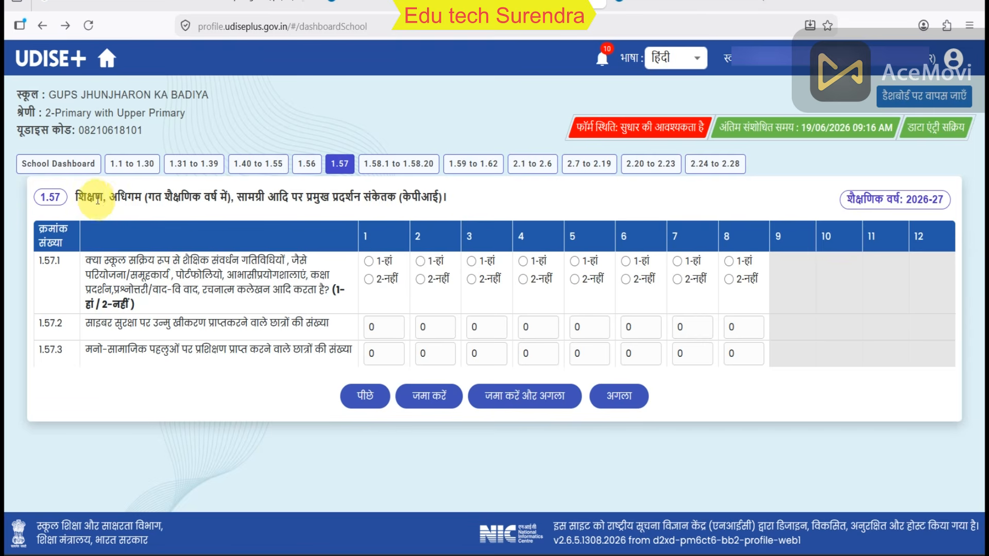
# Answer Yes to 1.57.1 on academic enrichment activities for classes 1 to 8, save the form and continue to form 1.58.1 to 1.58.20
pyautogui.moveTo(82, 191); pyautogui.dragTo(436, 209)
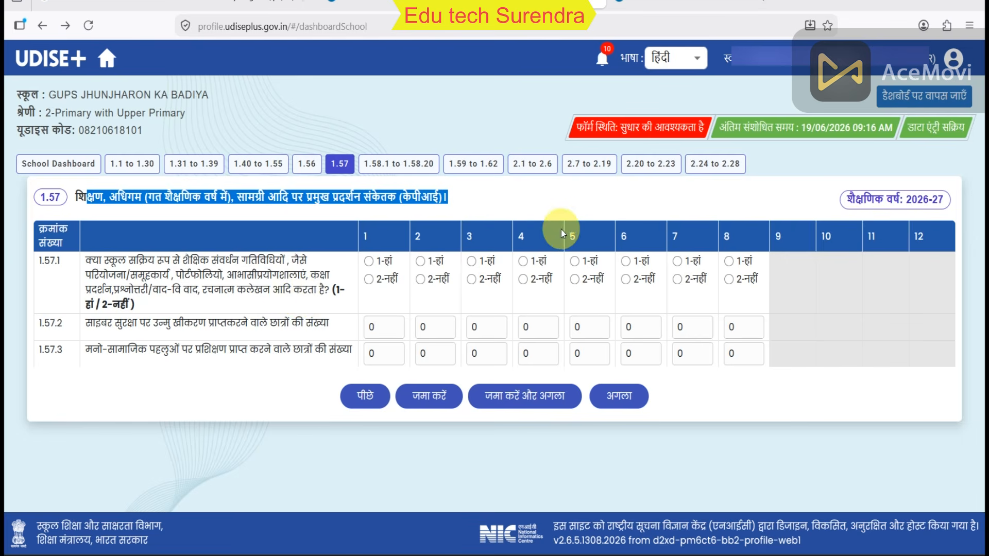
pyautogui.click(392, 261)
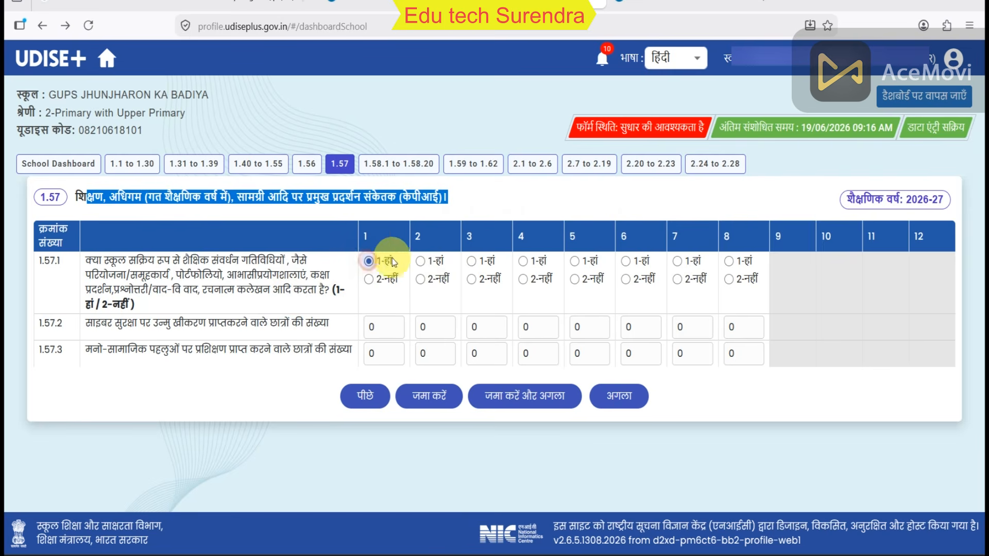
pyautogui.click(420, 261)
pyautogui.click(471, 261)
pyautogui.click(523, 261)
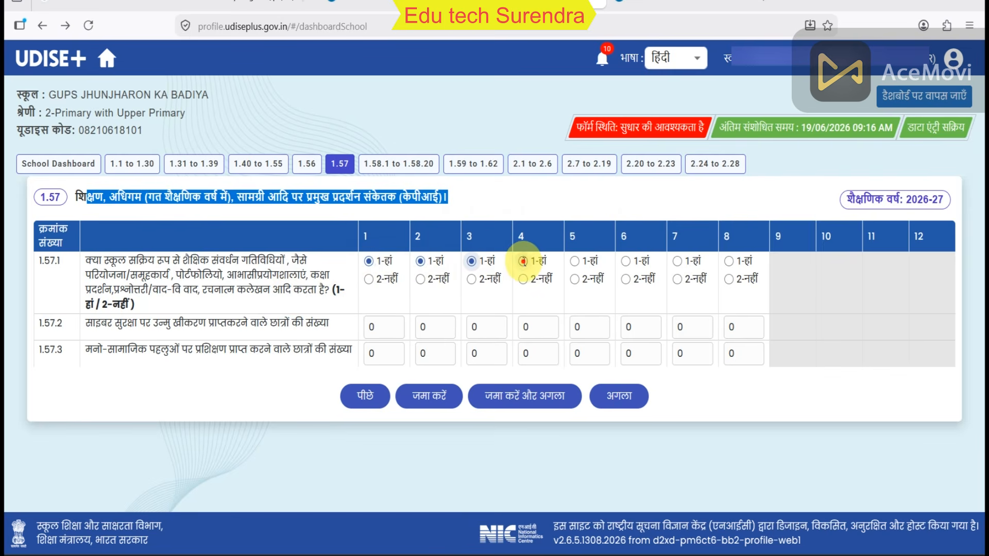
pyautogui.click(572, 261)
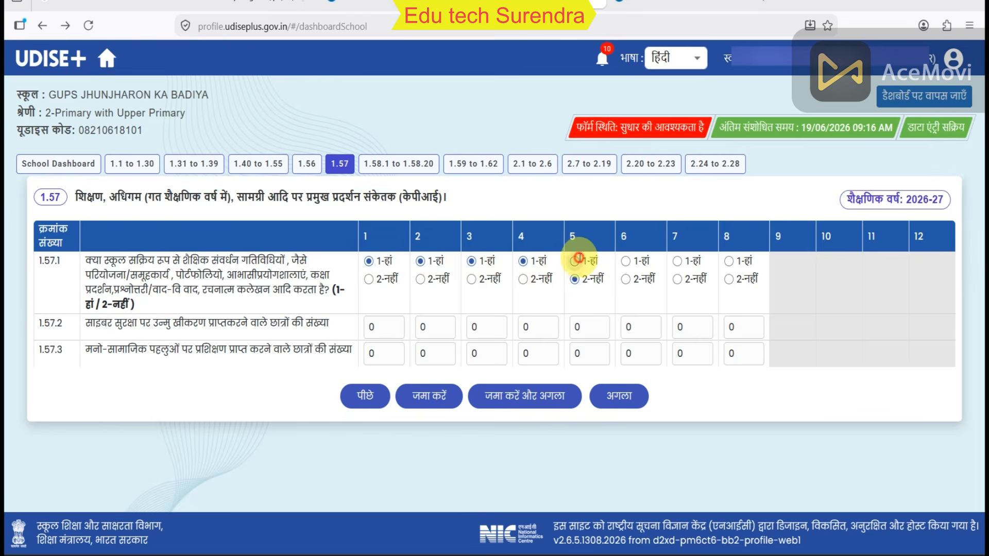
pyautogui.click(625, 261)
pyautogui.click(677, 261)
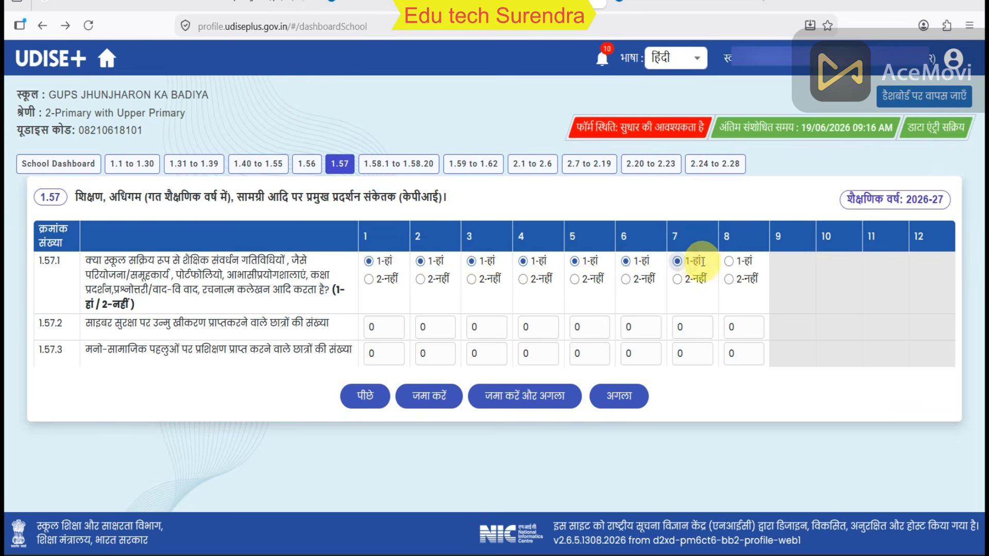
pyautogui.click(729, 261)
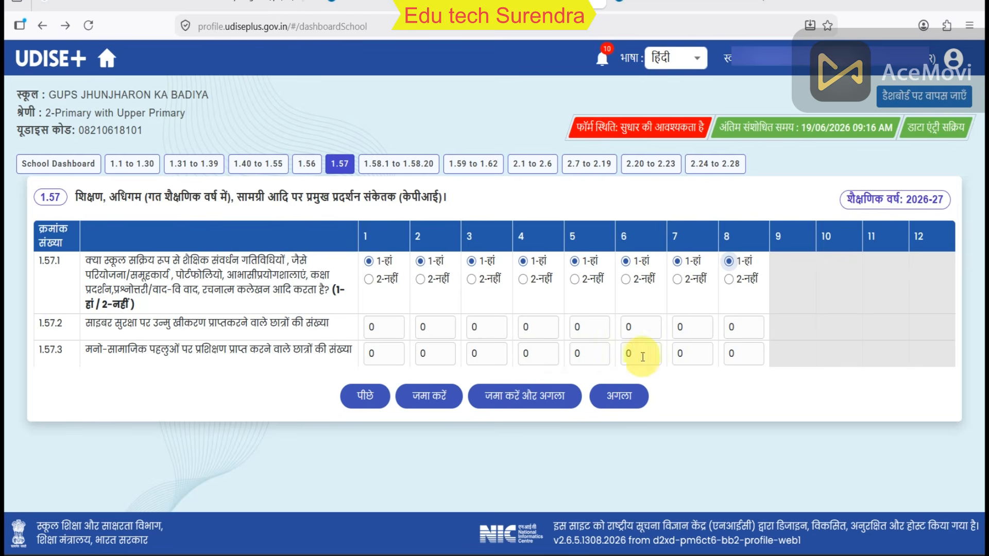
pyautogui.click(525, 396)
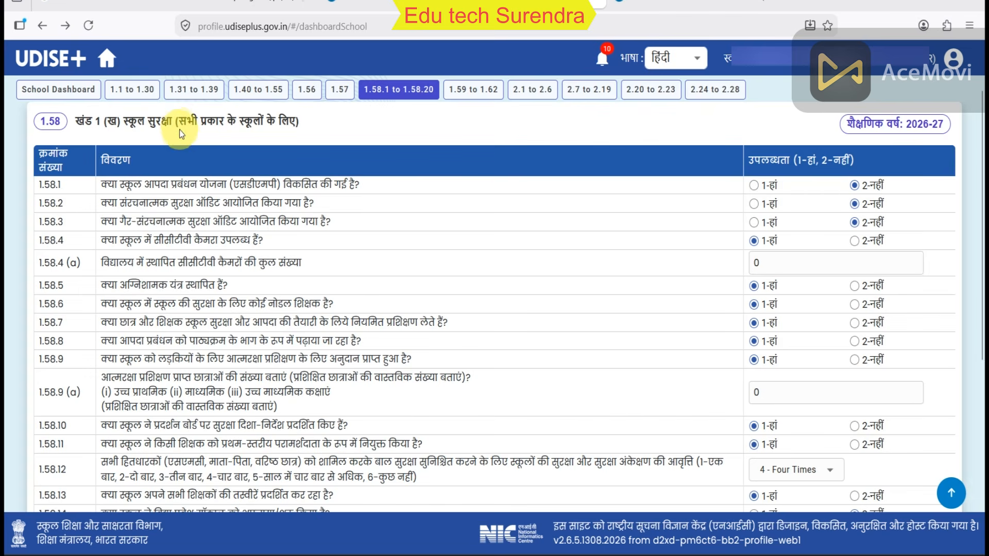
# Review the school safety questions 1.58.1 to 1.58.20 and continue to form 1.59 to 1.62
pyautogui.moveTo(178, 121); pyautogui.dragTo(321, 122)
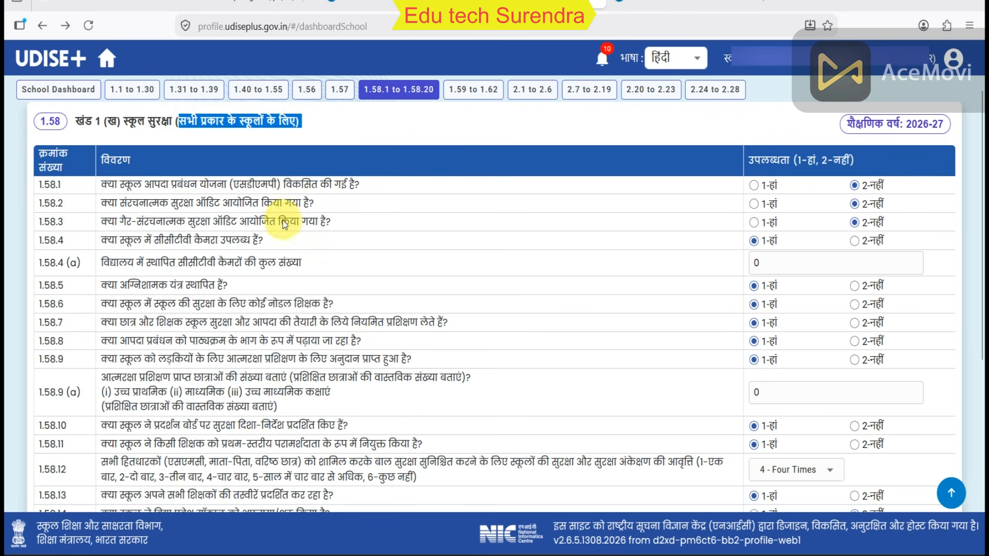
pyautogui.scroll(-4, 267, 253)
pyautogui.scroll(5, 398, 264)
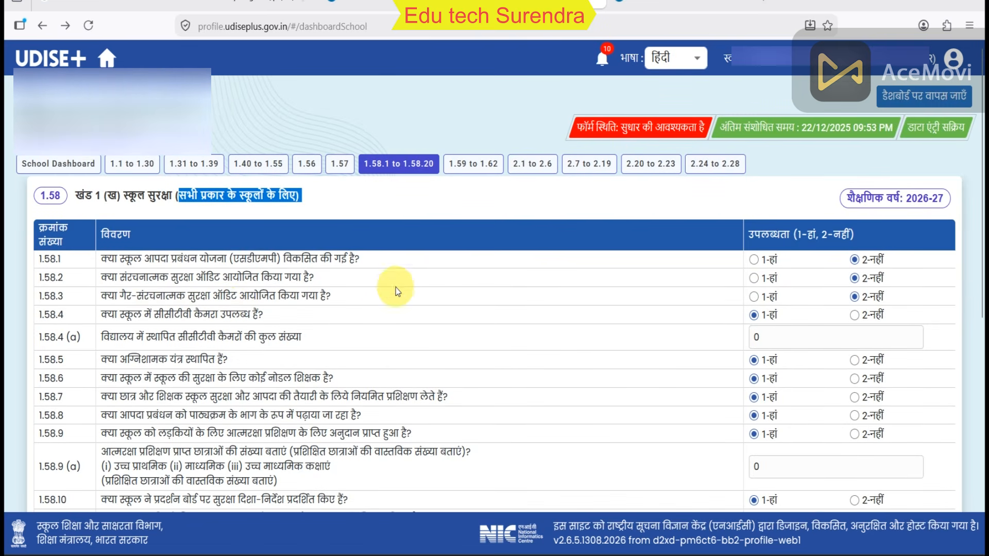
pyautogui.scroll(-1, 364, 316)
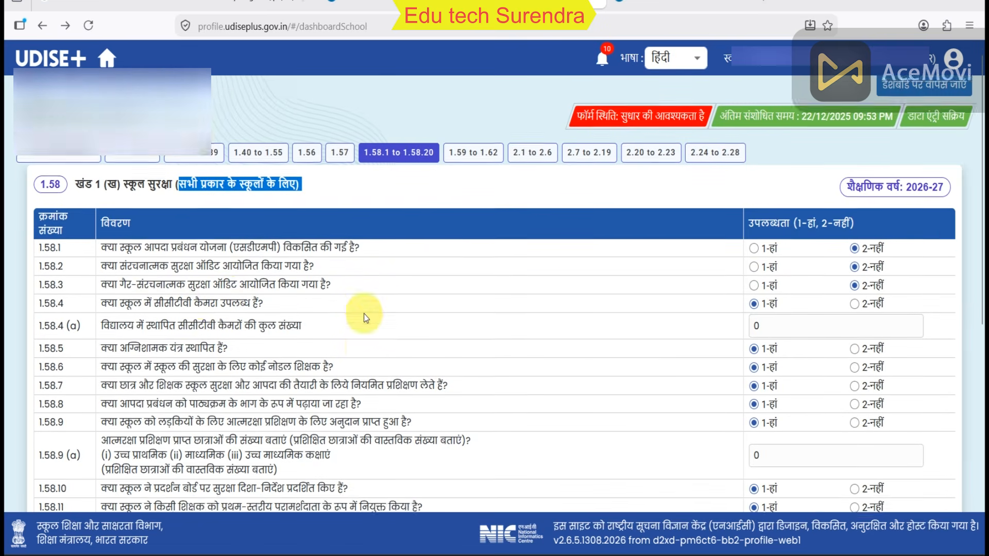
pyautogui.scroll(-2, 364, 314)
pyautogui.scroll(-1, 355, 328)
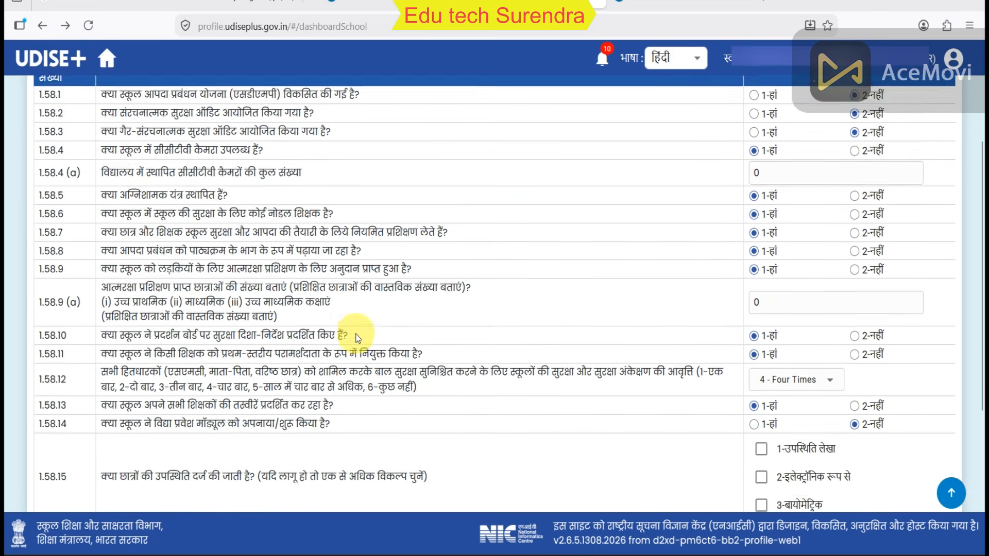
pyautogui.scroll(-1, 356, 338)
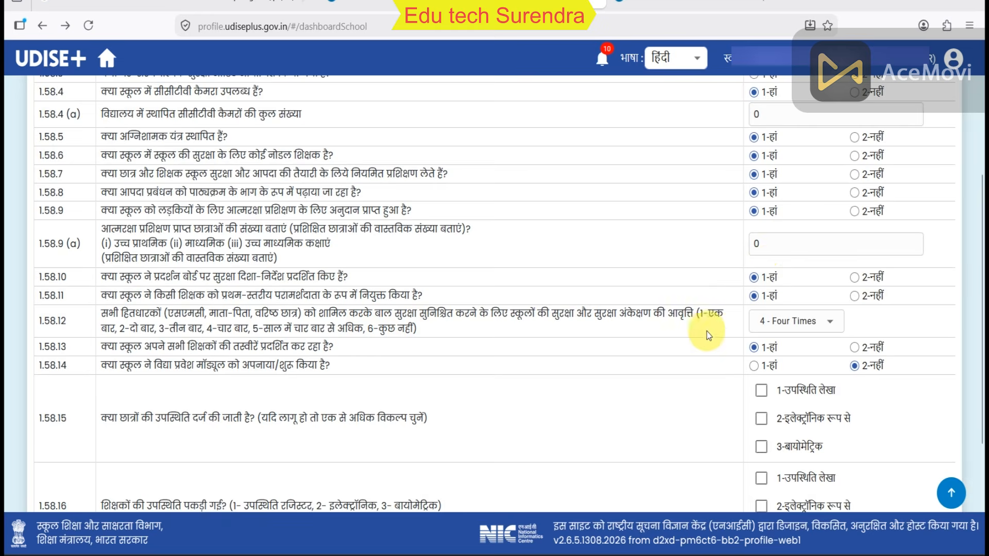
pyautogui.scroll(-3, 657, 331)
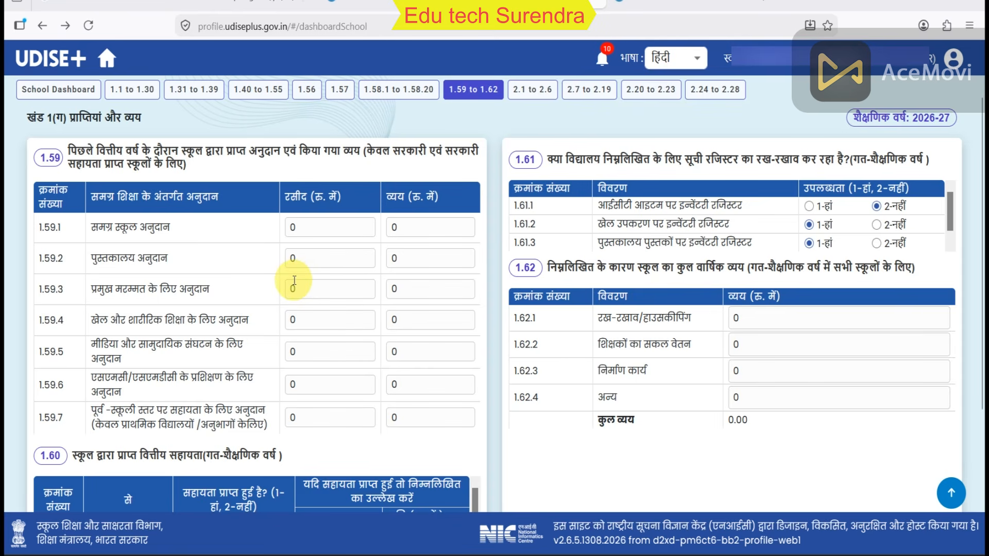
# Review the grants, financial assistance, inventory registers and annual expenditure in 1.59 to 1.62, and continue to form 2.1 to 2.6
pyautogui.scroll(-4, 311, 247)
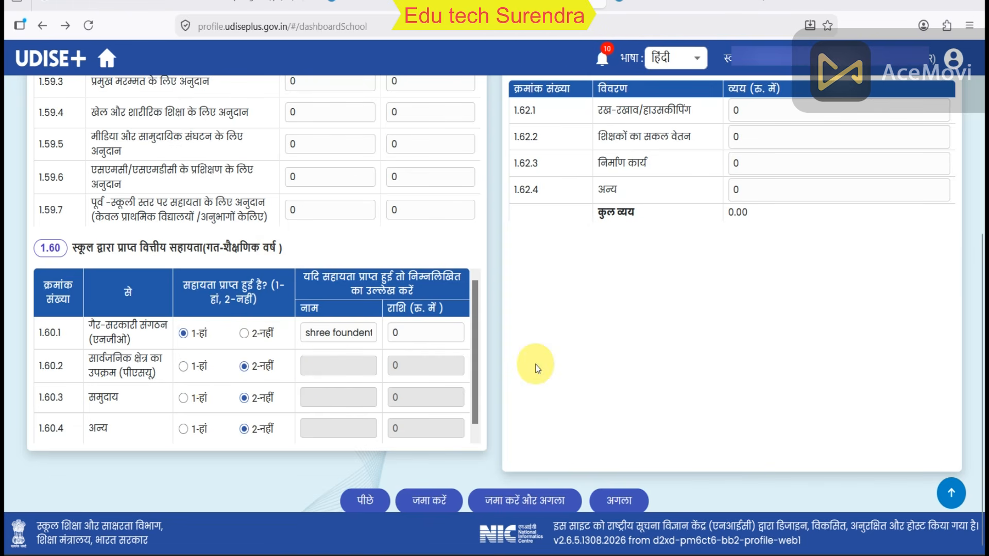
pyautogui.scroll(3, 599, 371)
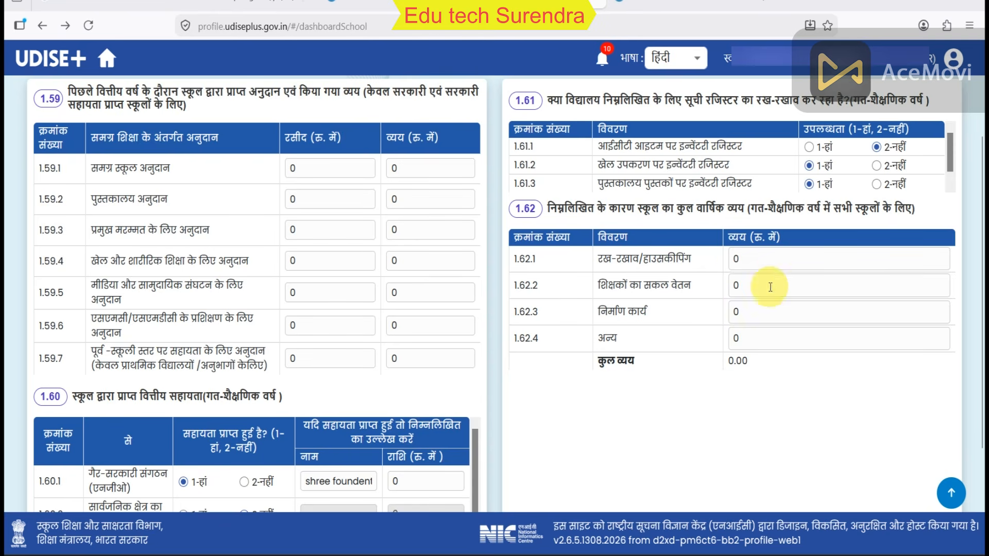
pyautogui.scroll(-3, 742, 325)
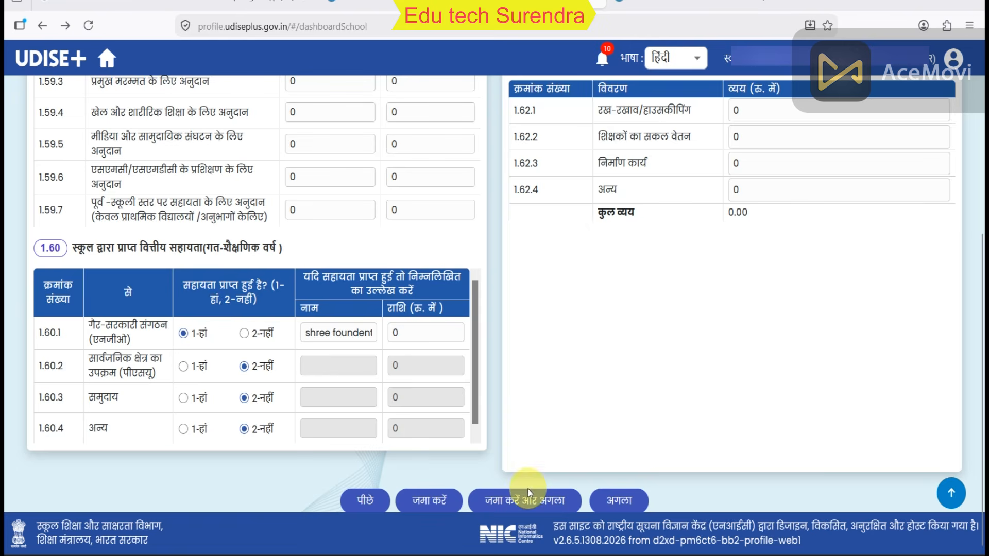
pyautogui.click(592, 492)
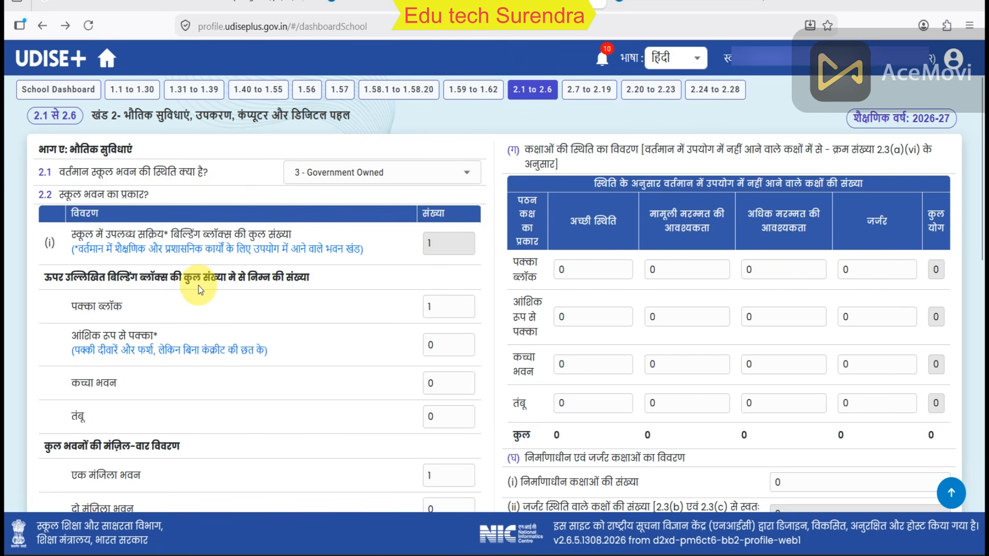
# Review the building, classroom, electricity and other room details in 2.1 to 2.6, and continue to form 2.7 to 2.19
pyautogui.scroll(-3, 263, 294)
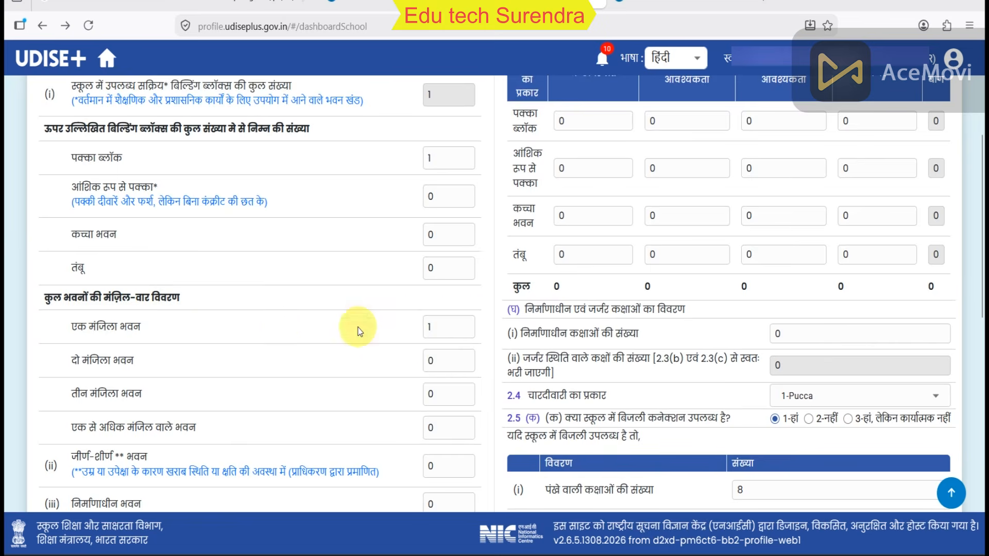
pyautogui.scroll(-1, 428, 333)
pyautogui.scroll(-2, 429, 333)
pyautogui.scroll(-3, 361, 333)
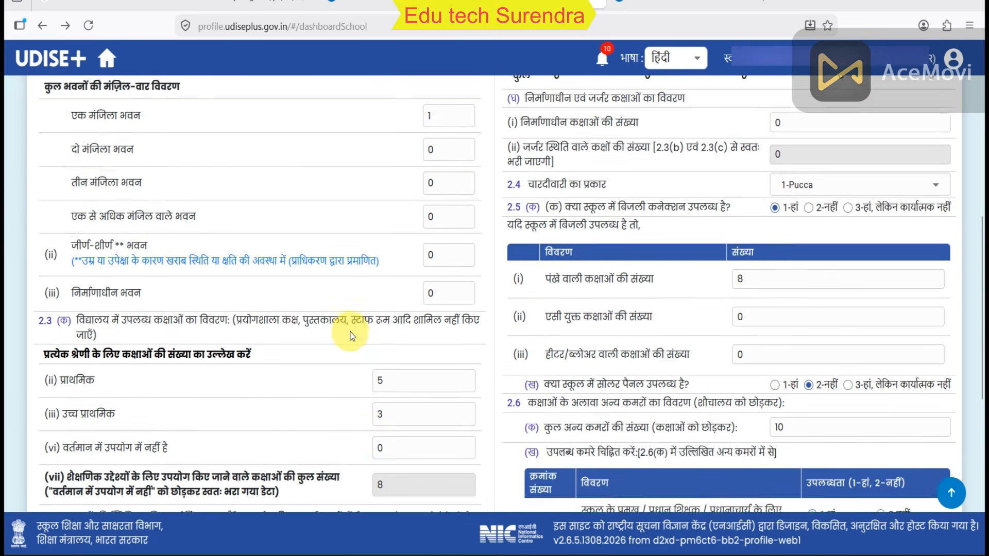
pyautogui.scroll(-6, 363, 353)
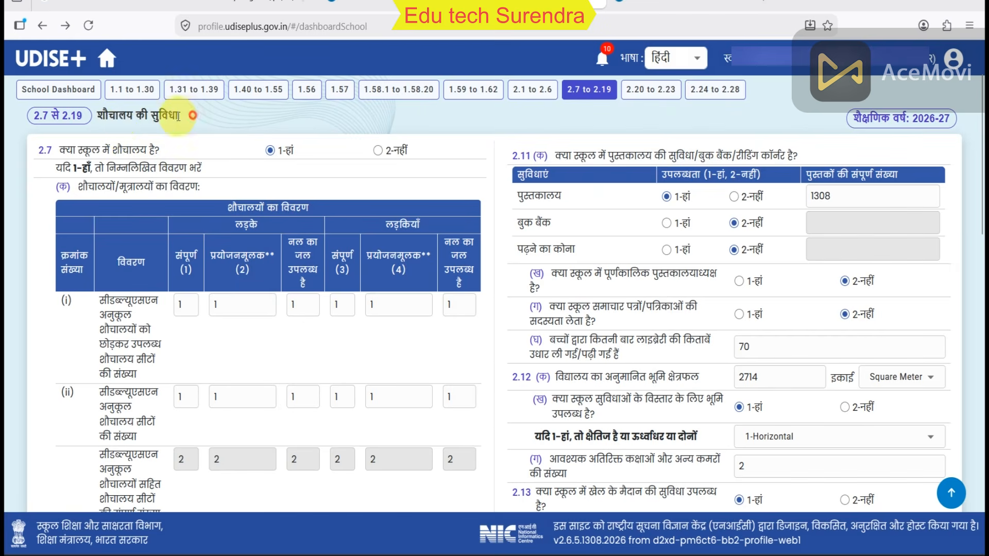
# Review the toilet, drinking water, library, playground, health and furniture details in 2.7 to 2.19, and continue to form 2.20 to 2.23
pyautogui.moveTo(178, 117); pyautogui.dragTo(118, 117)
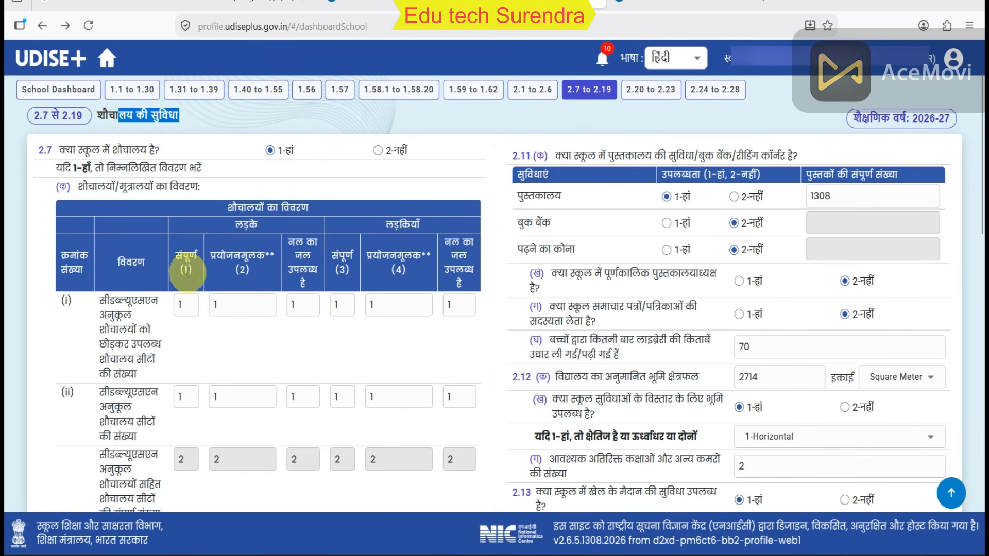
pyautogui.scroll(-2, 186, 279)
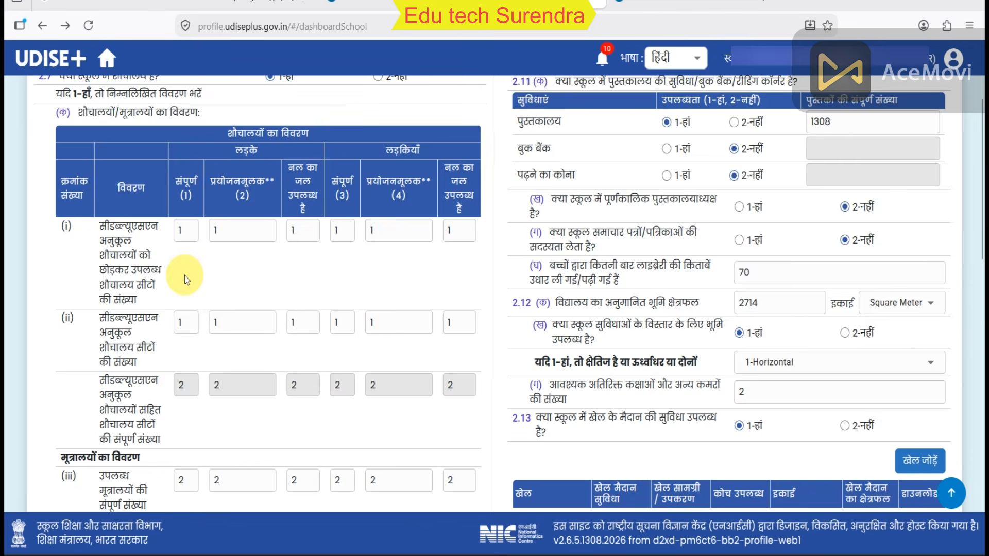
pyautogui.scroll(-4, 185, 275)
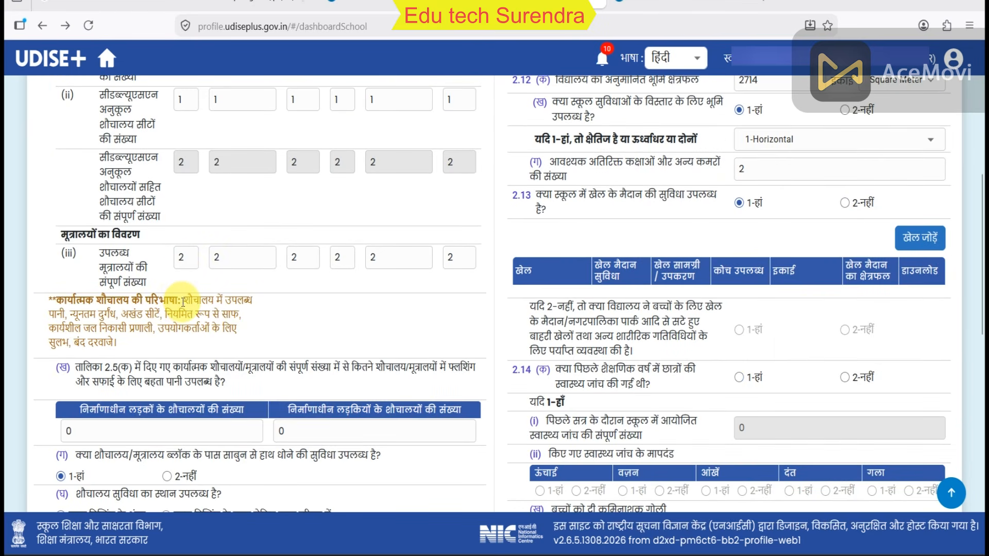
pyautogui.scroll(-8, 183, 302)
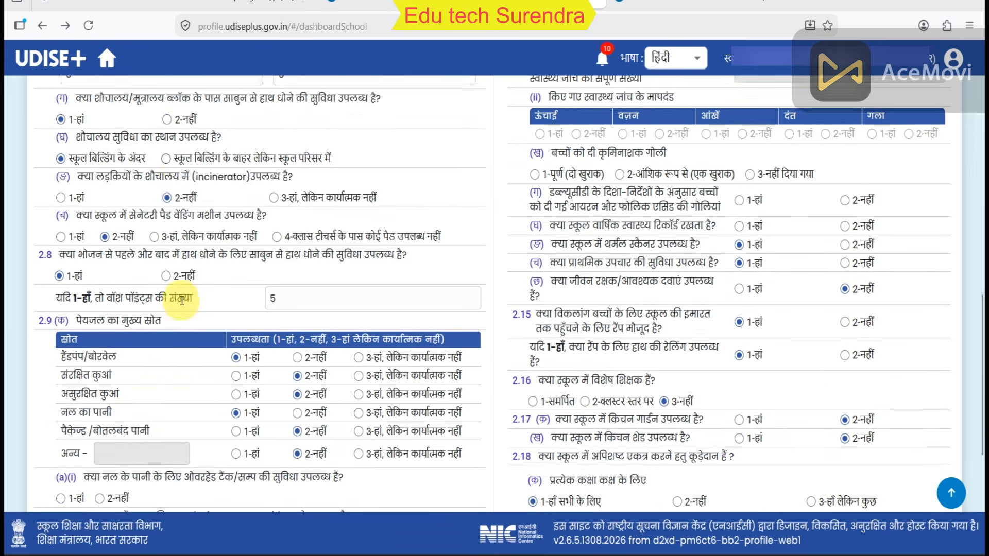
pyautogui.scroll(-3, 157, 349)
pyautogui.scroll(1, 187, 353)
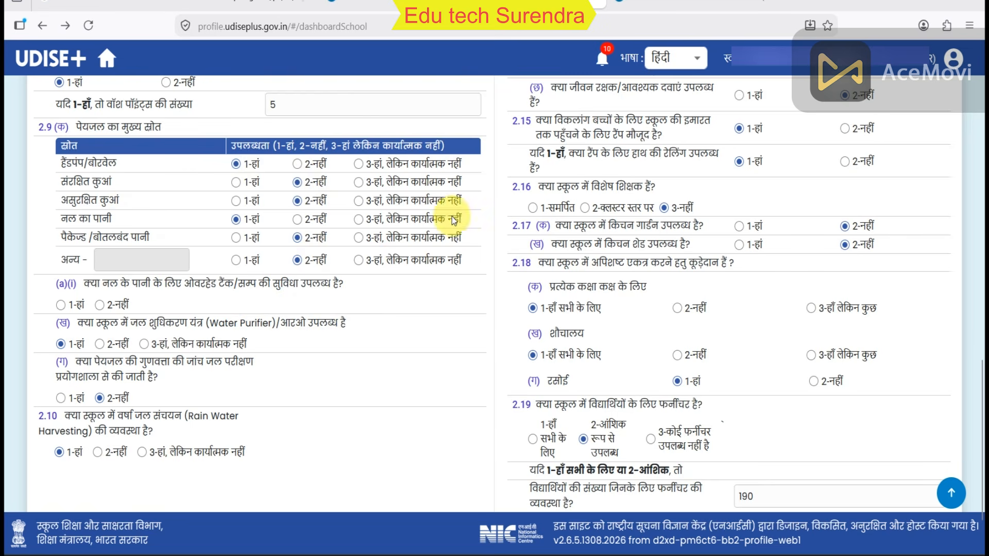
pyautogui.scroll(3, 688, 289)
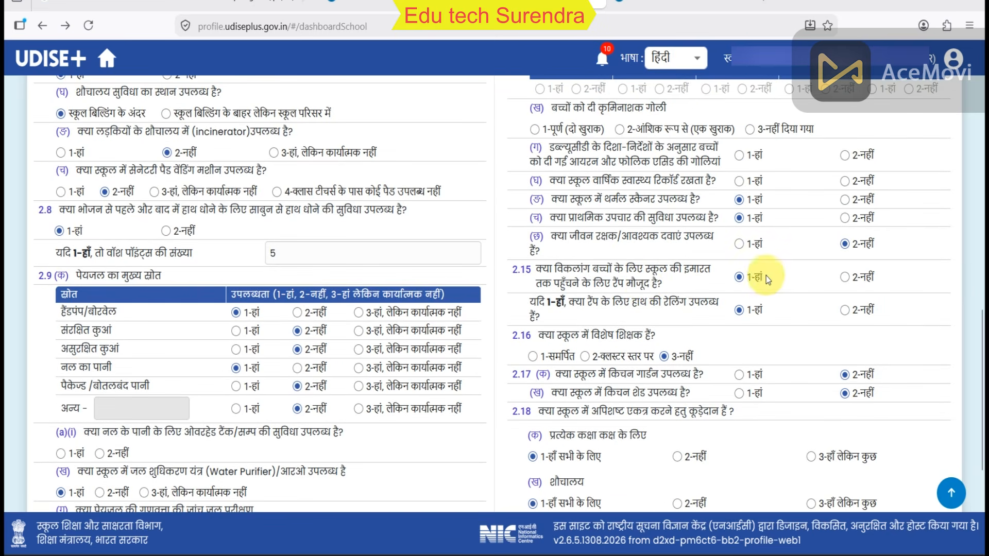
pyautogui.scroll(-4, 765, 276)
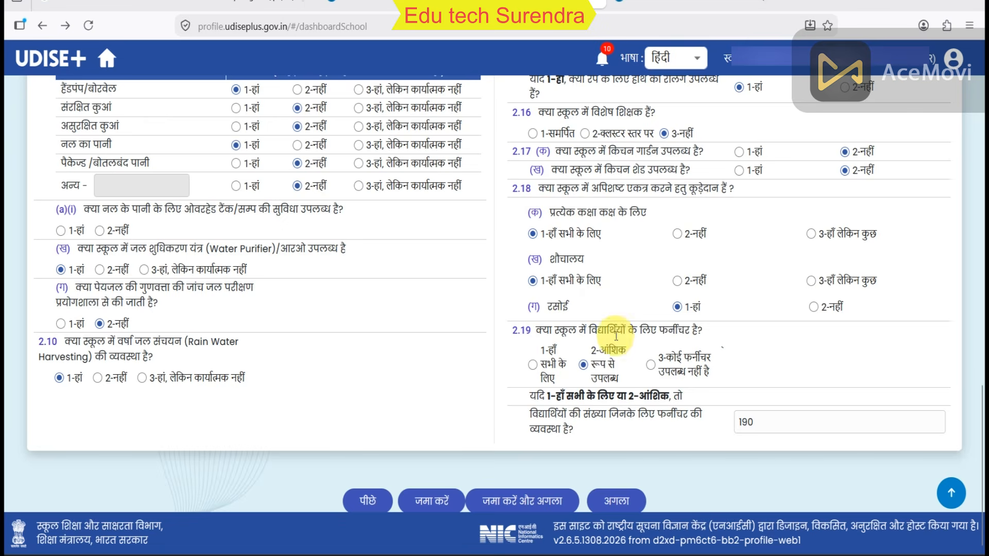
pyautogui.click(609, 504)
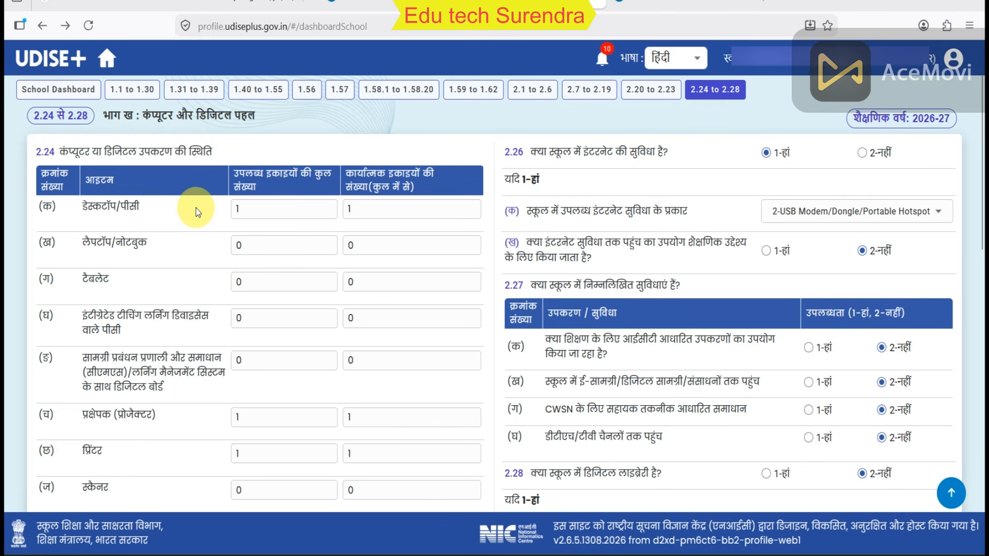
# Review the computer, digital equipment, internet and ICT lab details in 2.24 to 2.28, and return to the school dashboard
pyautogui.scroll(-3, 136, 291)
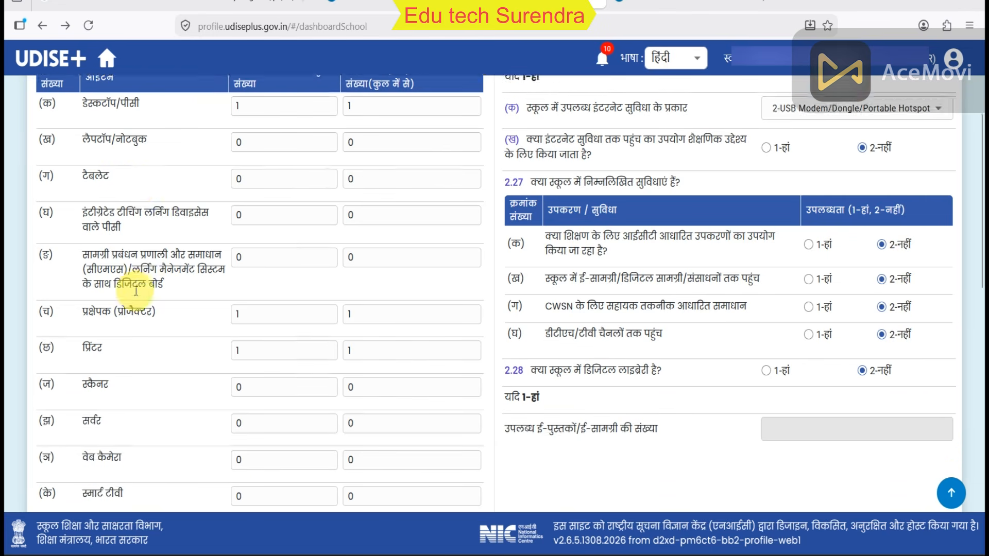
pyautogui.scroll(-4, 287, 282)
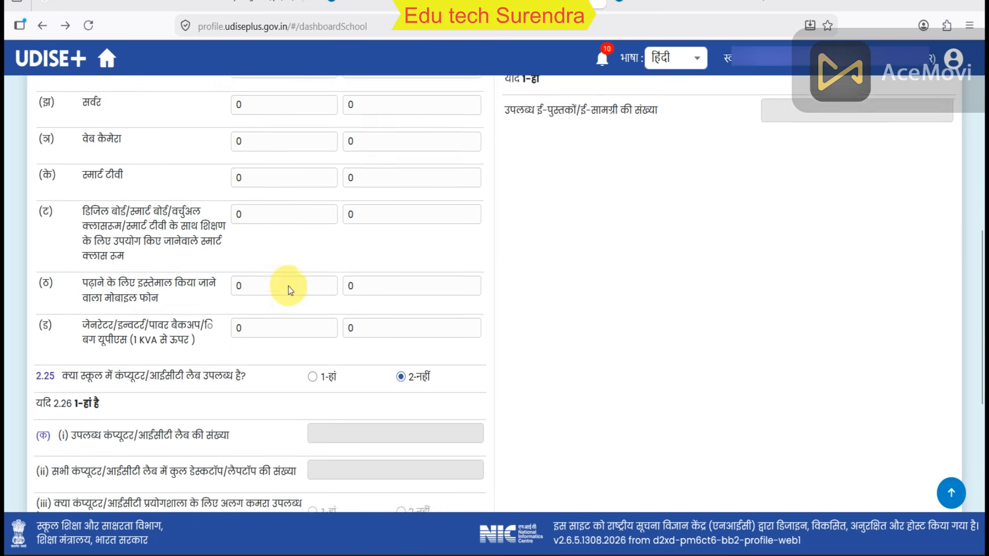
pyautogui.scroll(-4, 289, 294)
pyautogui.scroll(2, 595, 330)
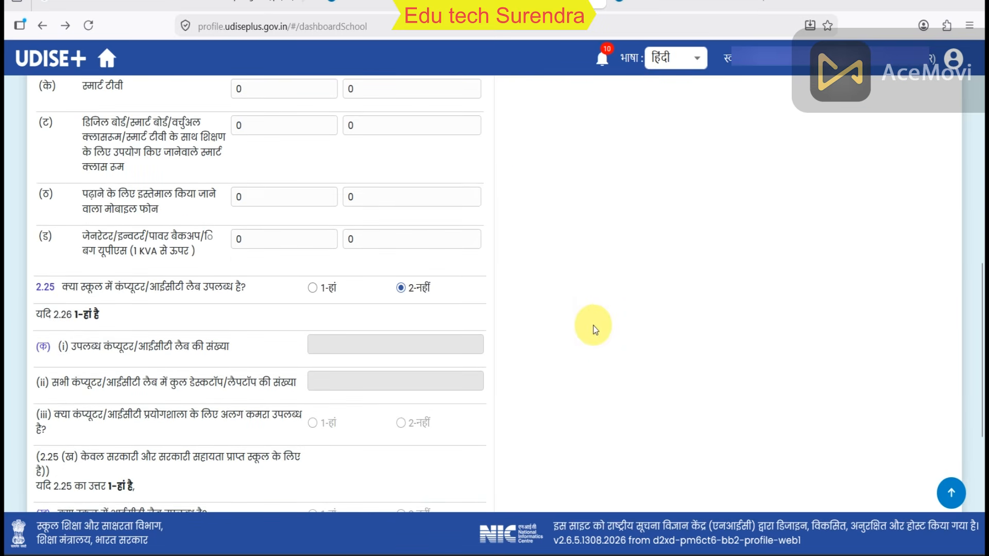
pyautogui.scroll(1, 594, 330)
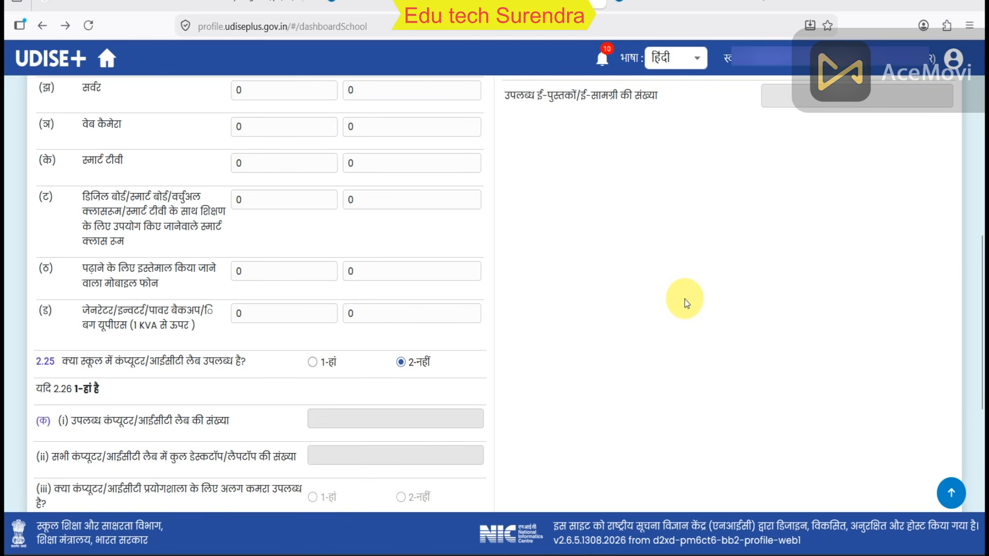
pyautogui.scroll(-7, 690, 298)
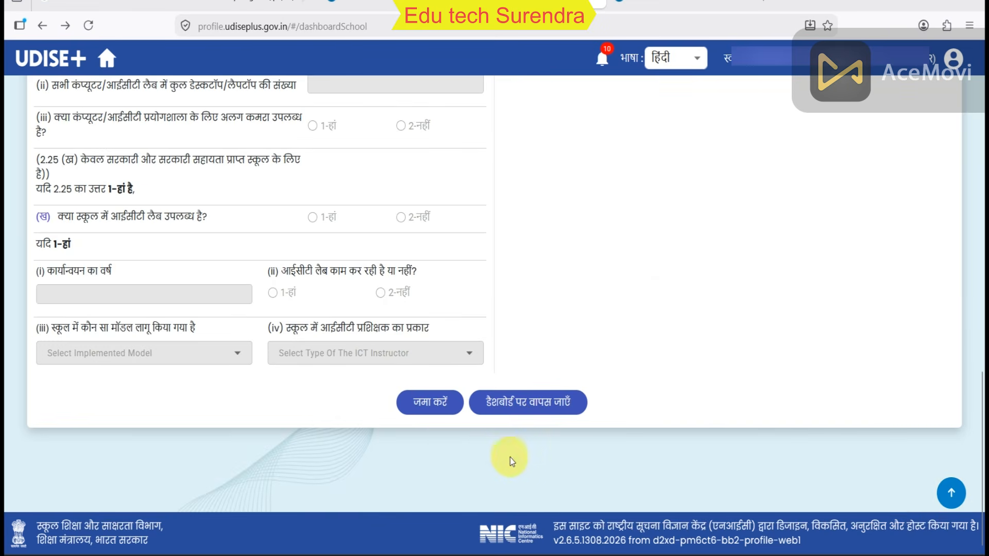
pyautogui.click(422, 412)
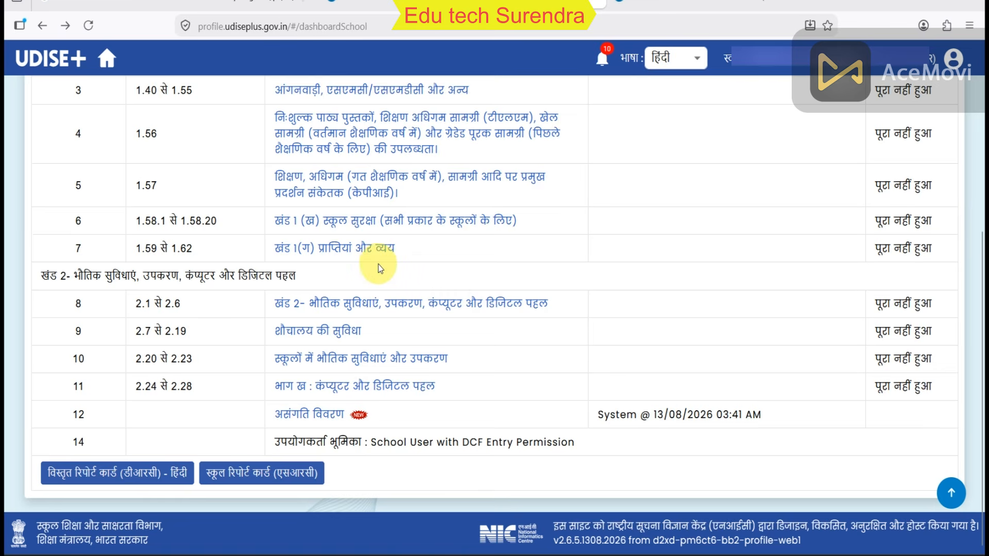